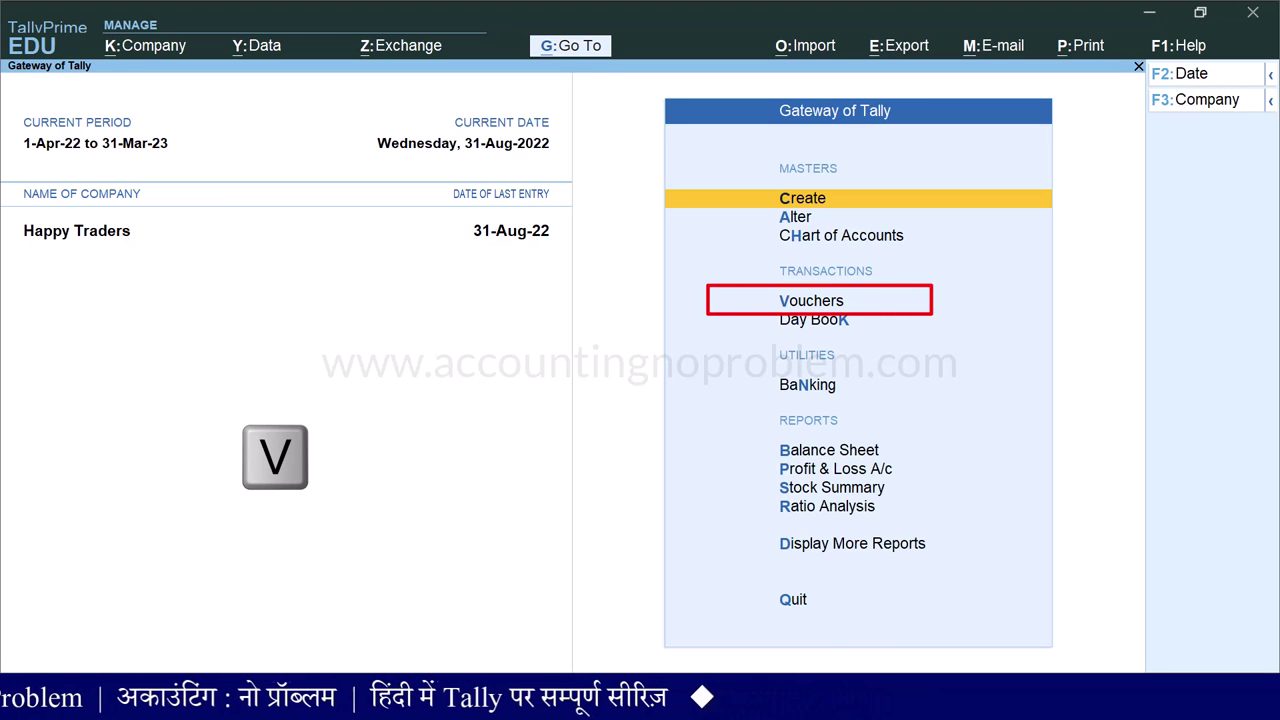
- Start a new voucher and choose Sales Order from the inactive voucher types
key(v)
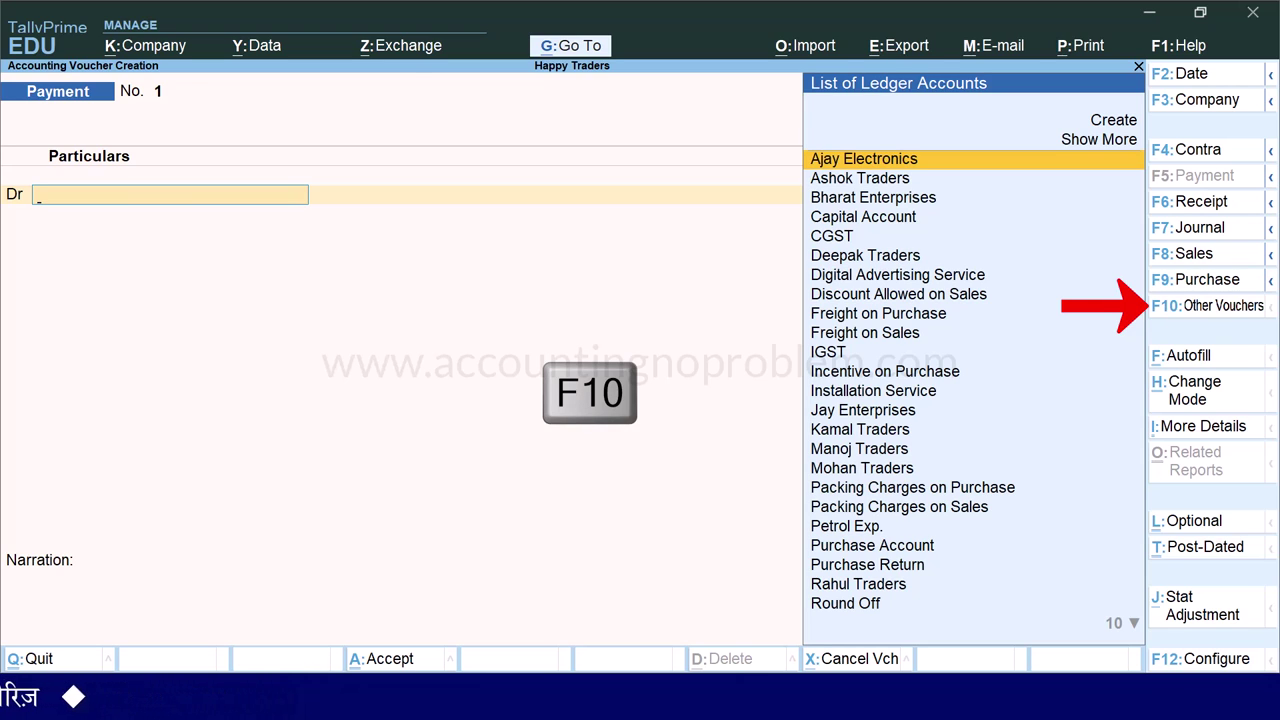
key(F10)
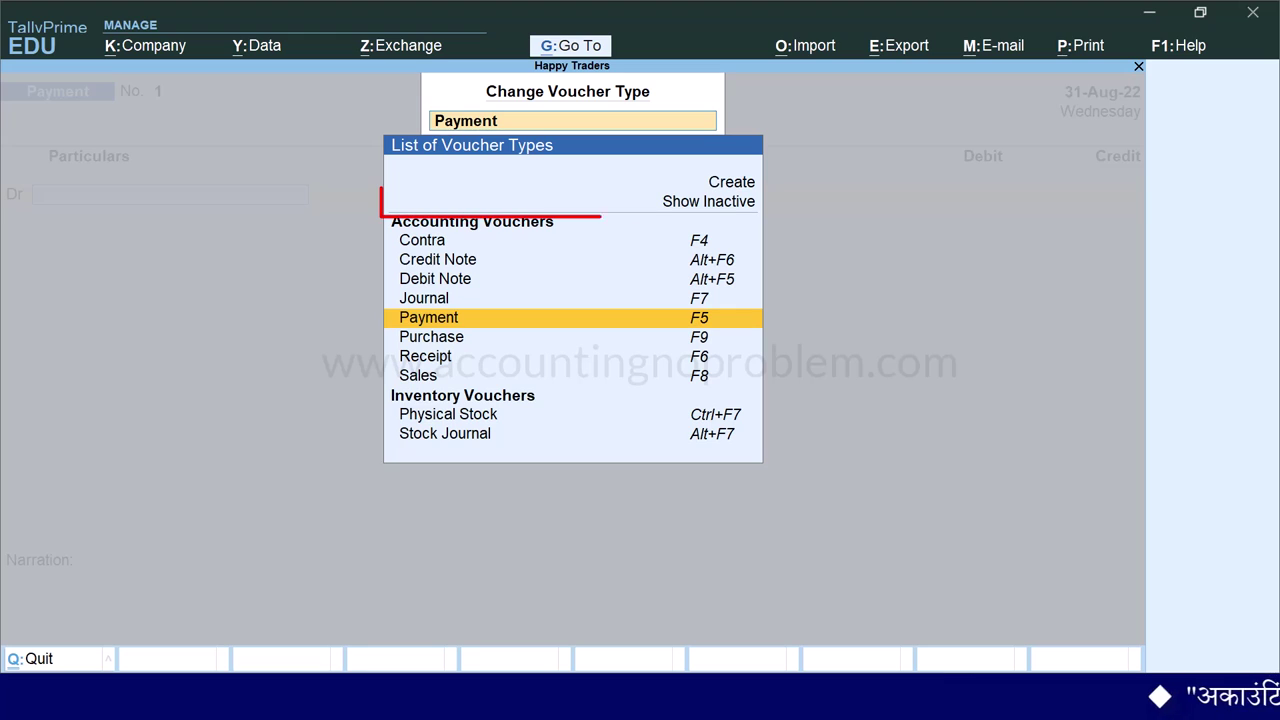
key(Up)
key(Up)
key(Up)
key(Up)
key(Up)
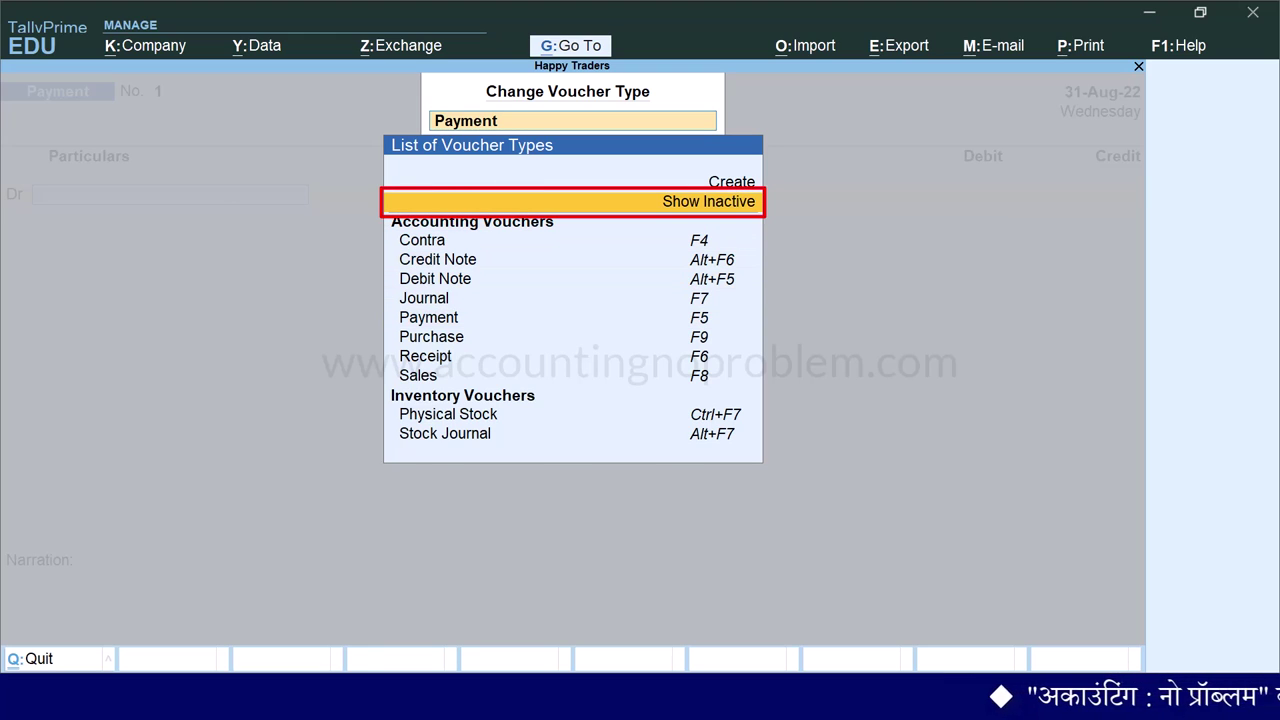
key(Return)
key(Down)
key(Down)
key(Down)
key(Down)
key(Down)
key(Down)
key(Down)
key(Down)
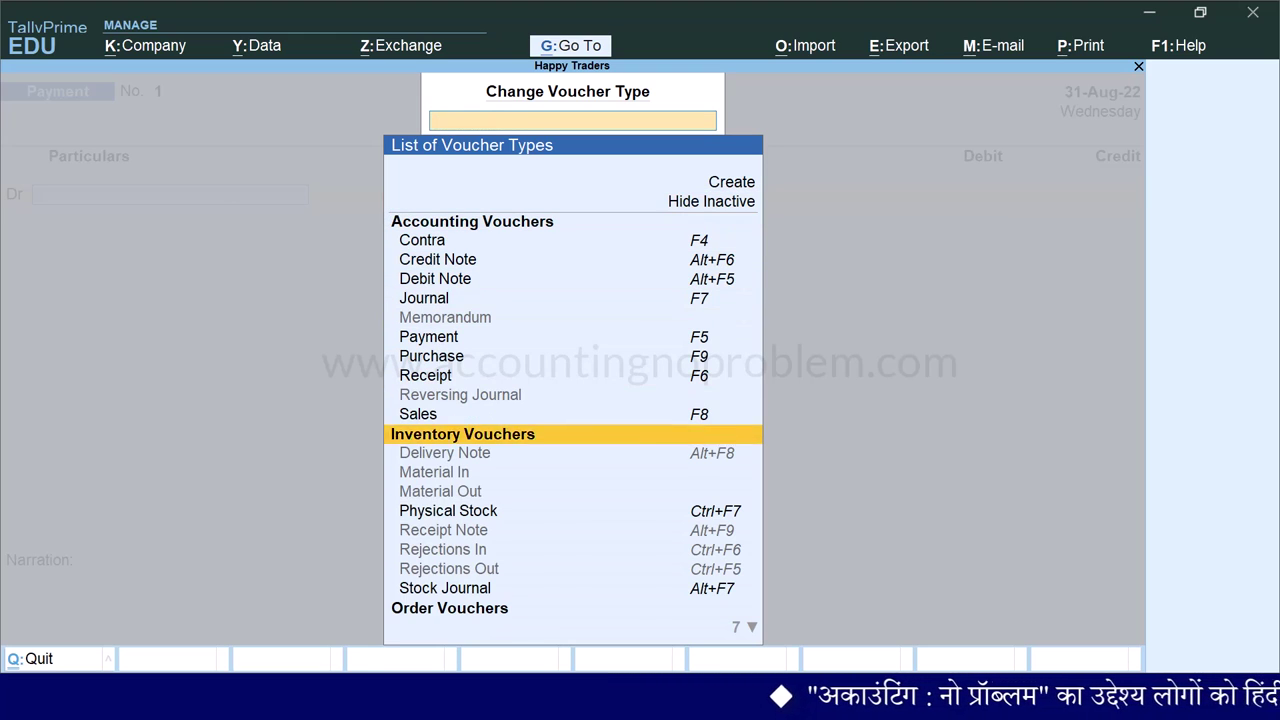
key(Down)
key(Down)
key(Down)
key(Down)
key(Down)
key(Down)
key(Down)
key(Down)
key(Down)
key(Down)
key(Down)
key(Down)
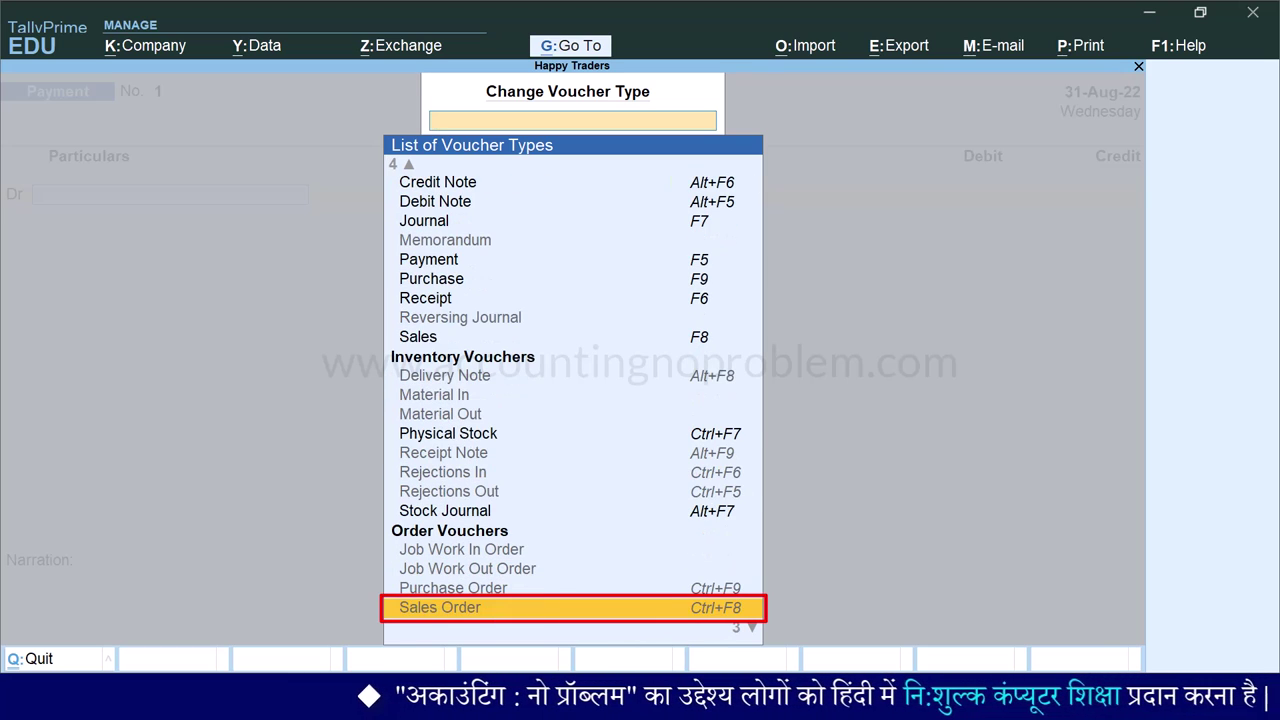
key(Return)
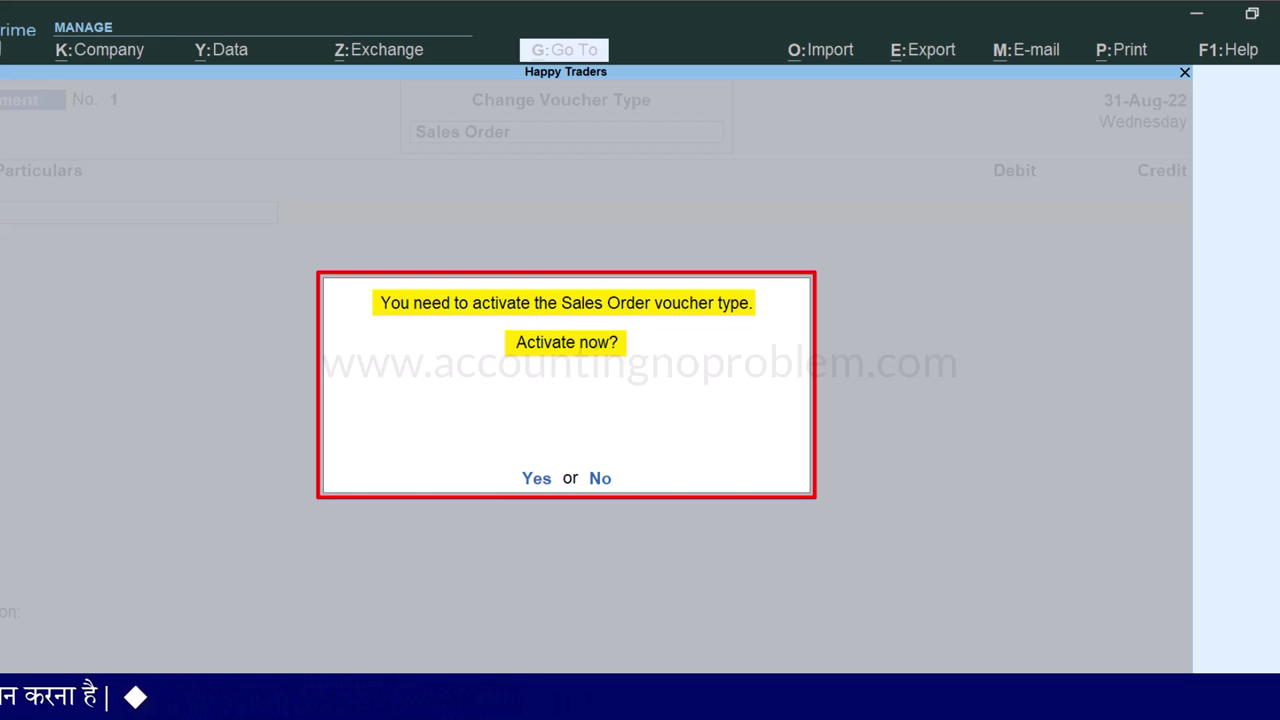
- Activate the Sales Order voucher type, then switch to a Payment voucher
key(y)
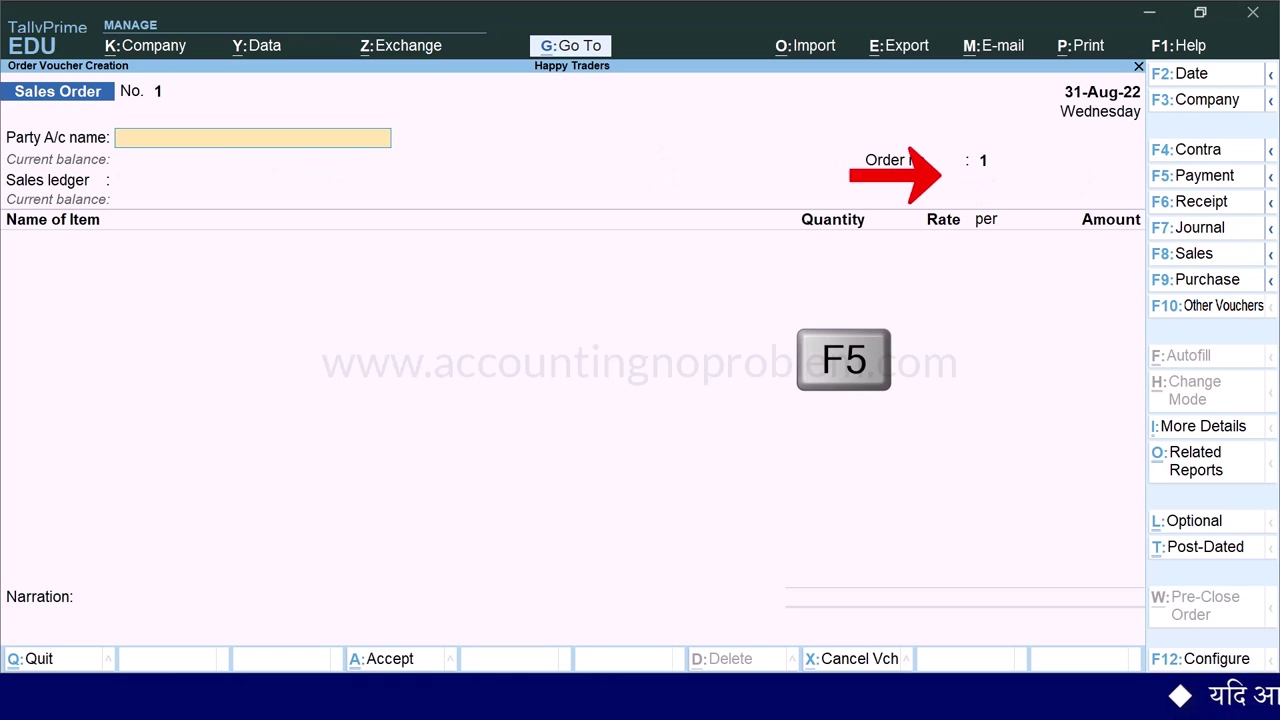
key(F5)
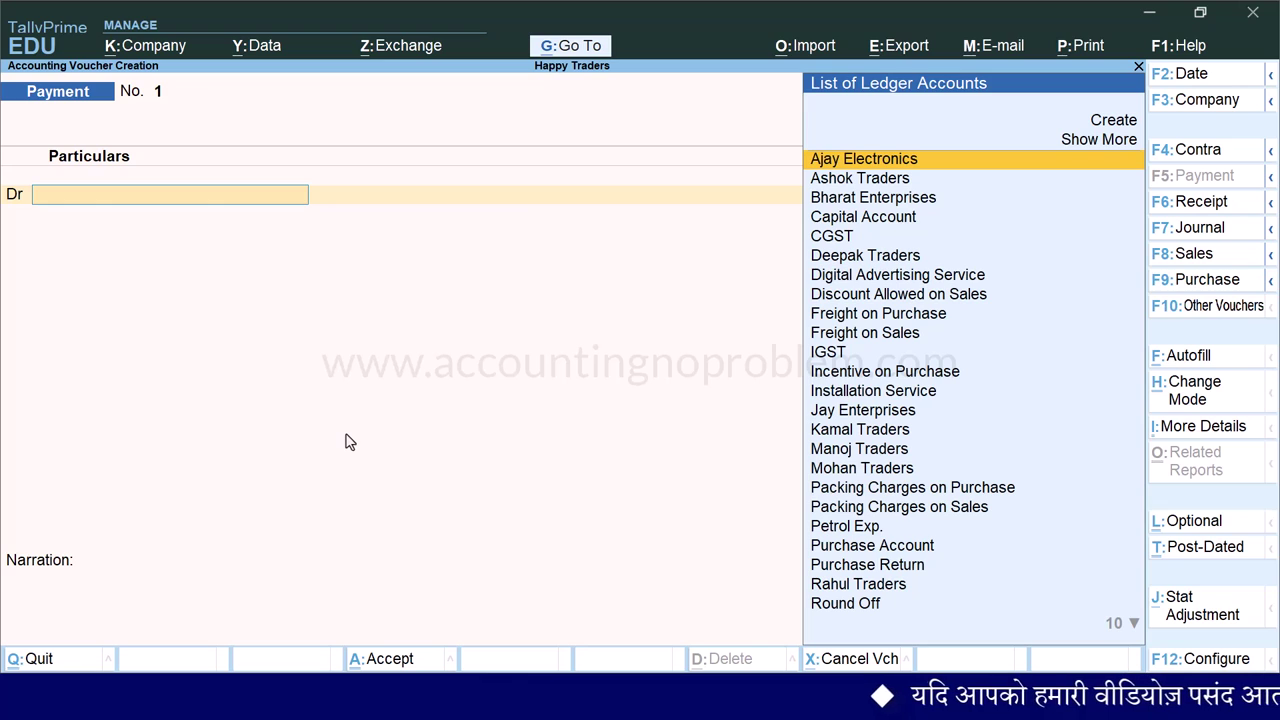
- Look over the sales voucher options, then switch to a Sales Order voucher with Ctrl+F8
click(1270, 256)
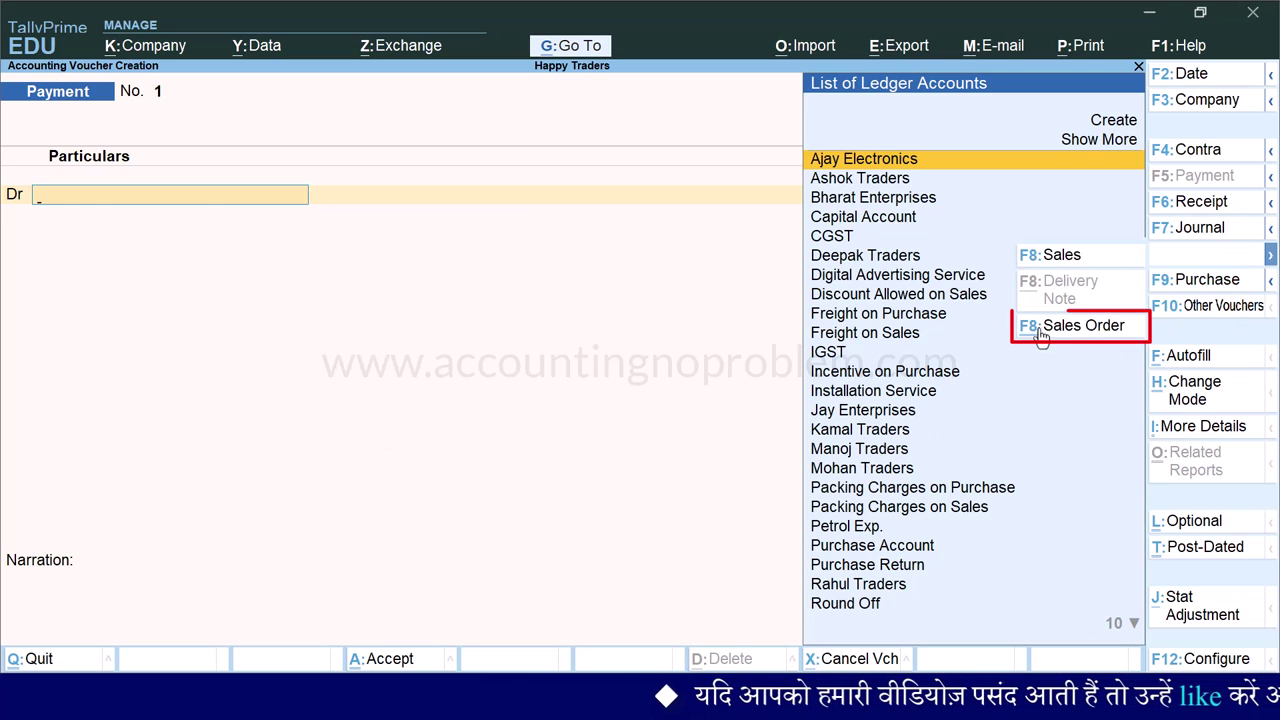
click(594, 428)
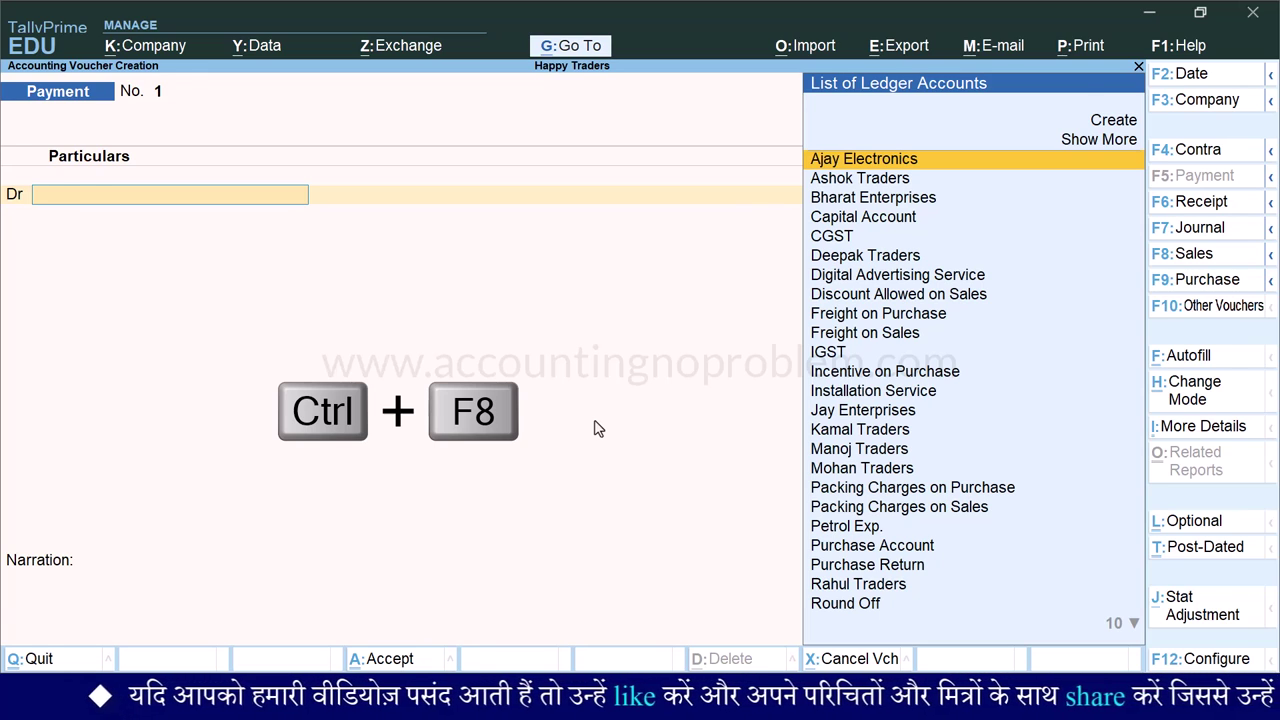
key(ctrl+F8)
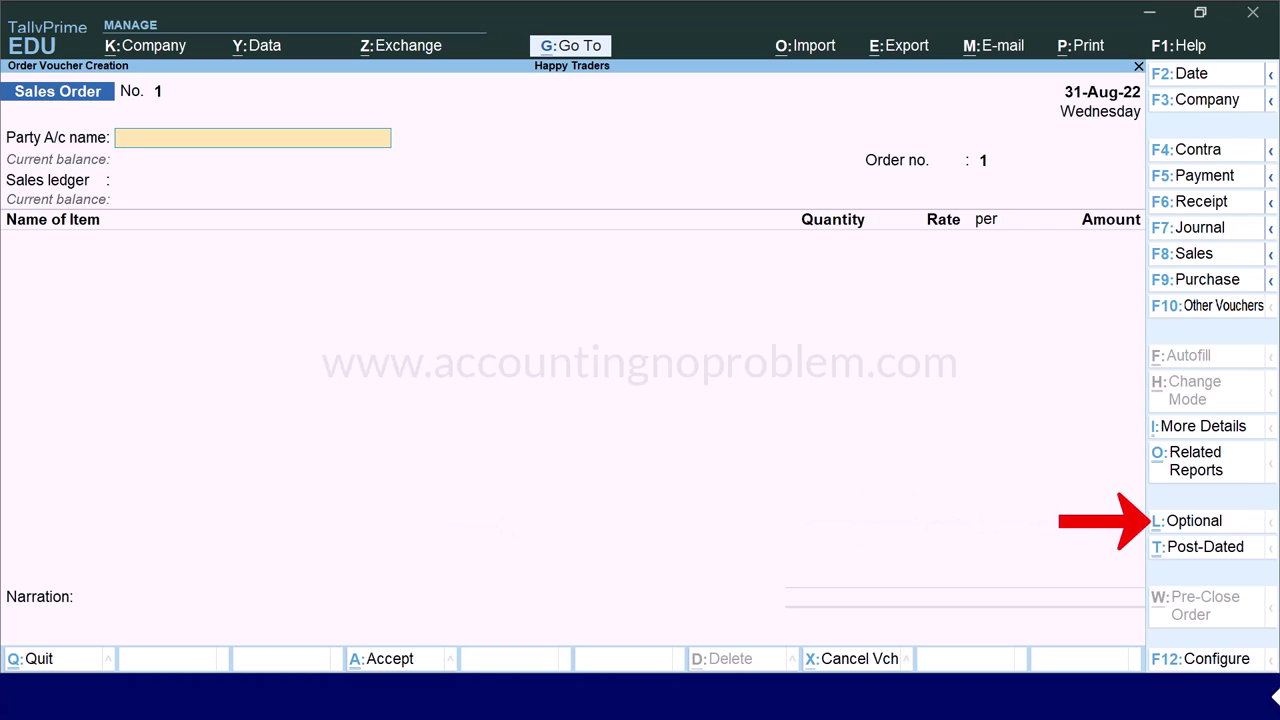
- Mark the Sales Order as Optional and change its date to 1-9-2022
key(ctrl+l)
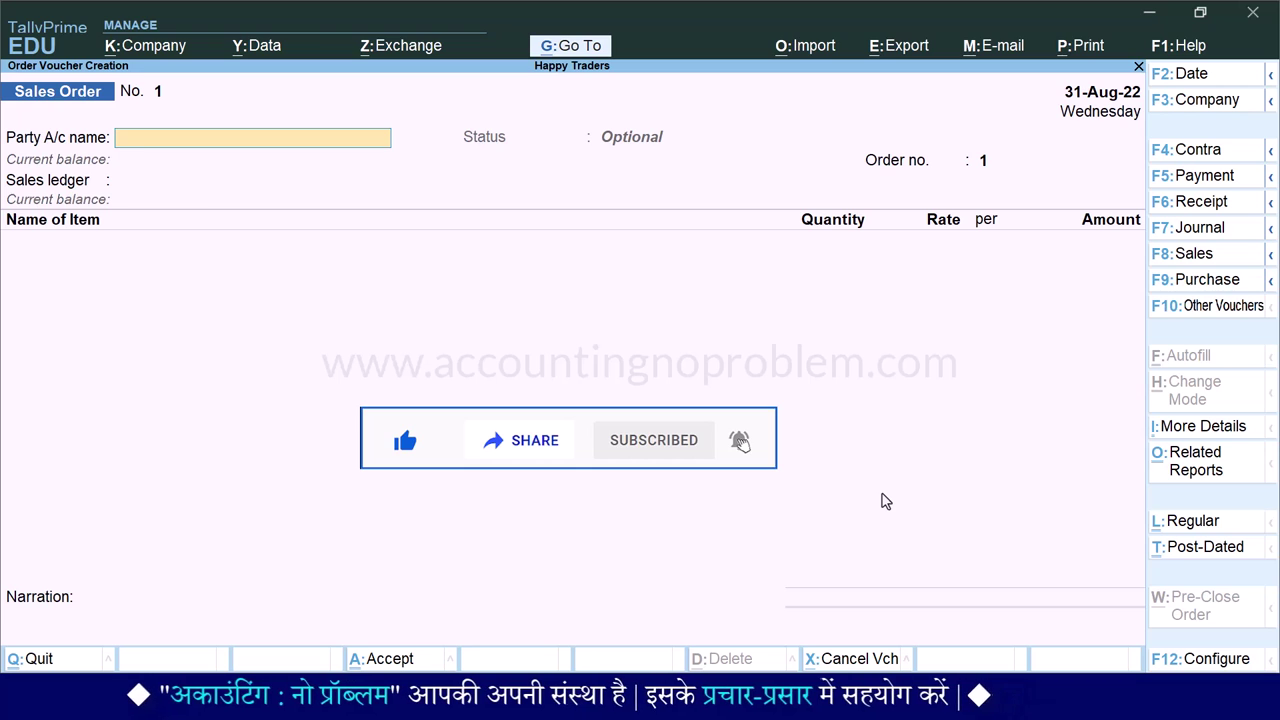
key(F2)
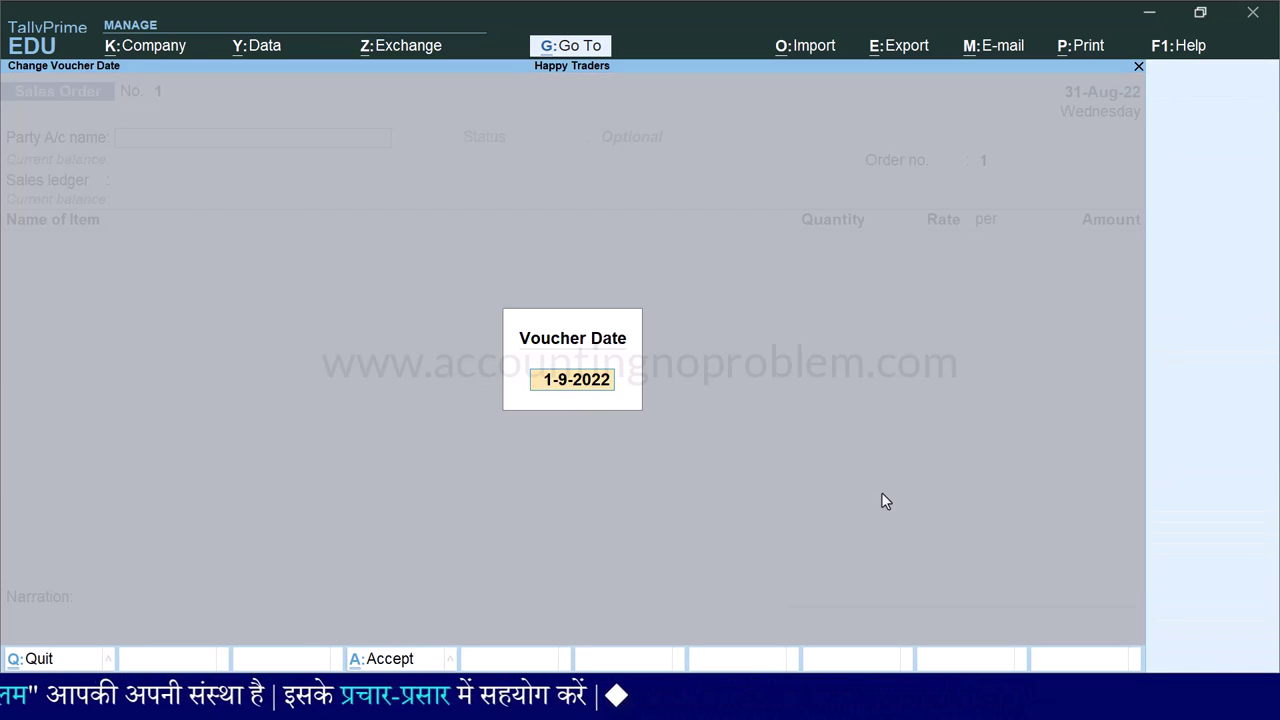
text(1.9)
key(Return)
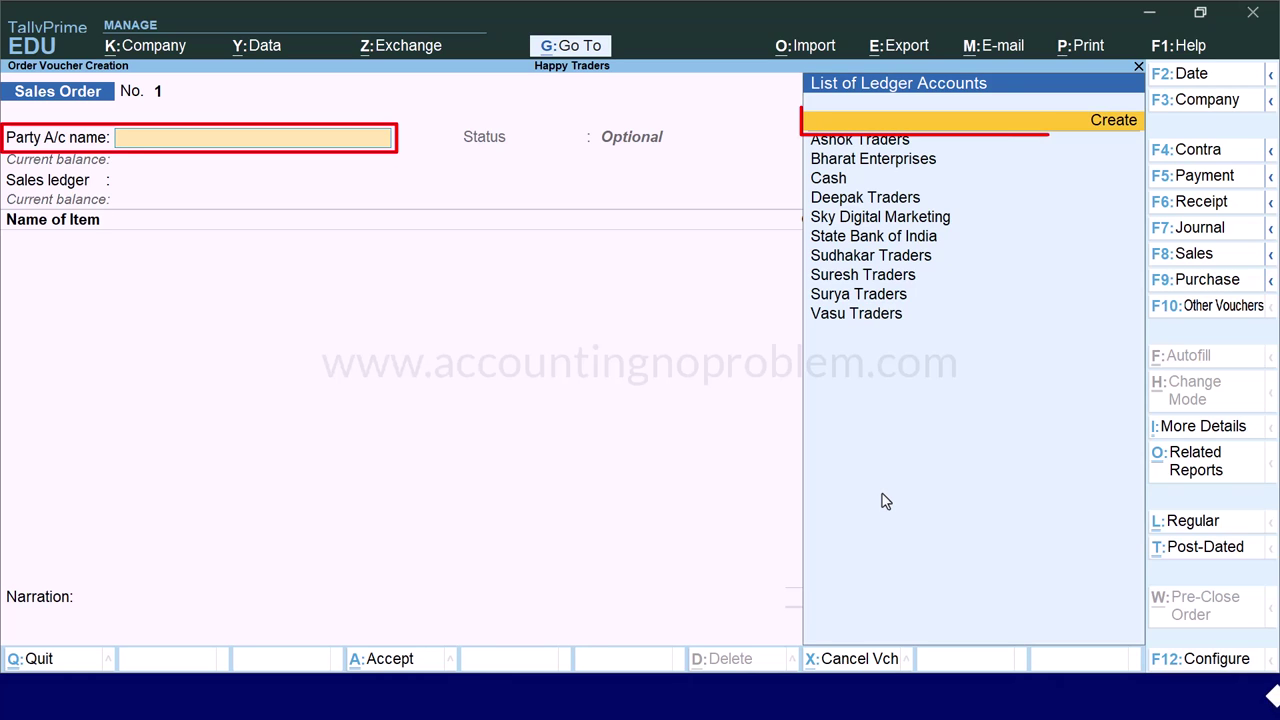
- Create ledger 'Gagan Traders' under Sundry Debtors with its mailing address and GSTIN
key(alt+c)
text(Gagan Tra)
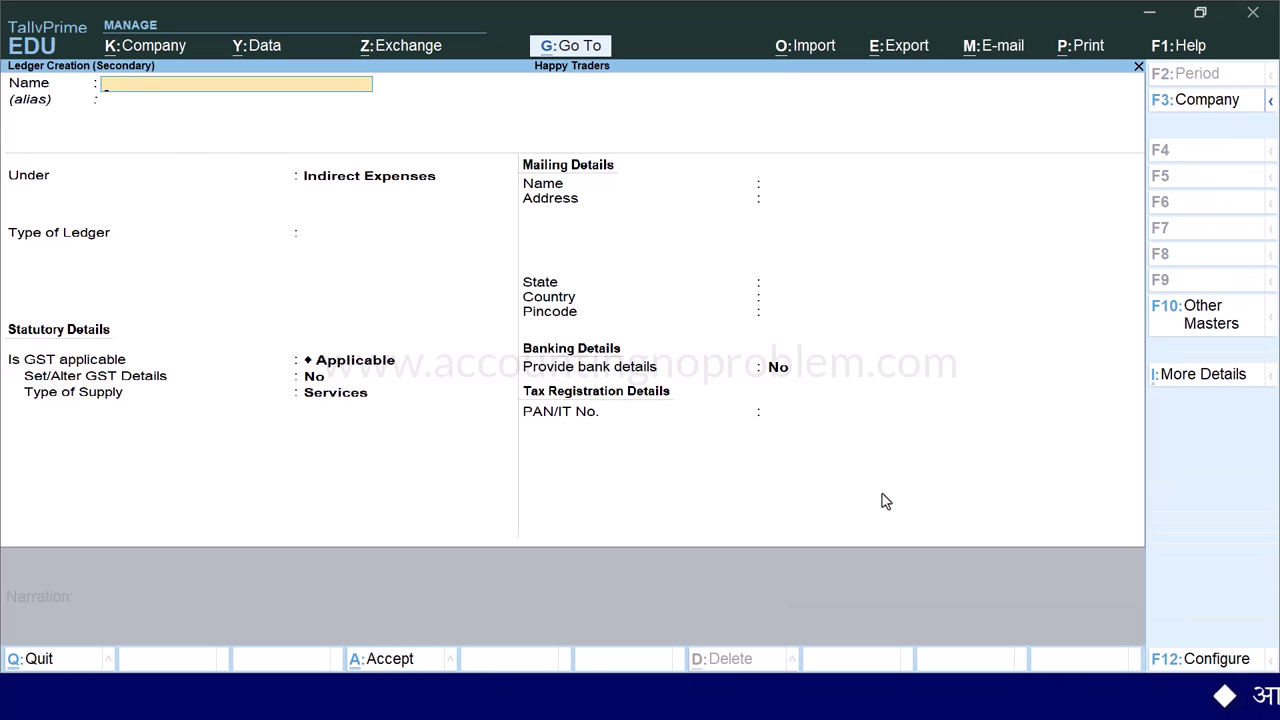
key(Return)
text(sun)
key(Down)
key(Return)
key(Return)
key(Return)
key(Return)
key(Return)
key(Return)
key(Return)
key(Return)
key(Return)
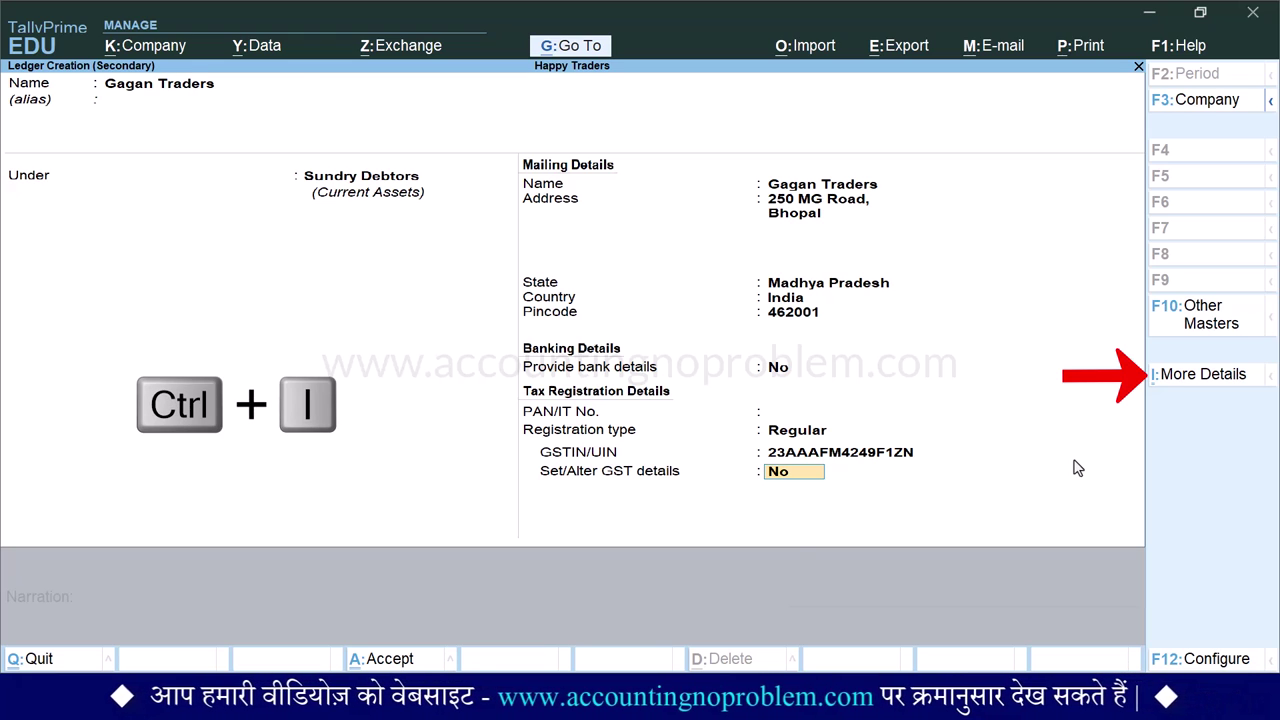
- Add the contact person's name, phone, mobile and e-mail to the ledger's contact details
key(ctrl+i)
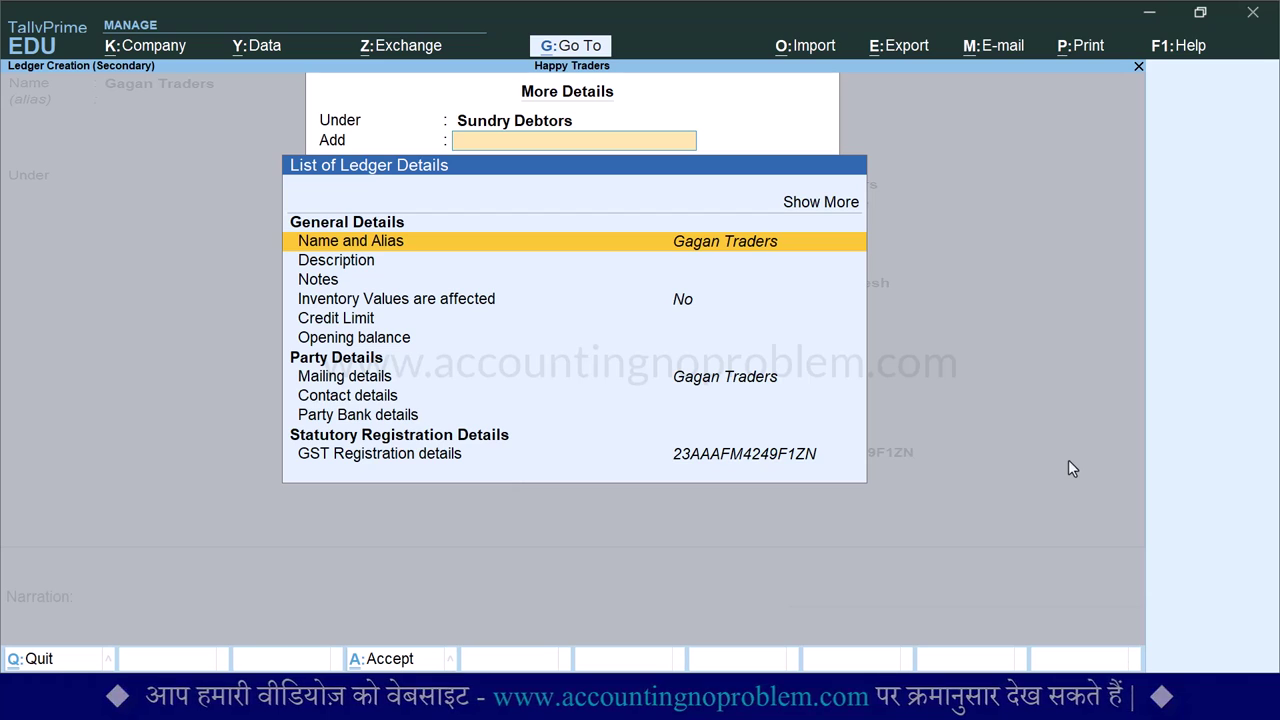
key(Down)
key(Down)
key(Down)
key(Down)
key(Down)
key(Down)
key(Down)
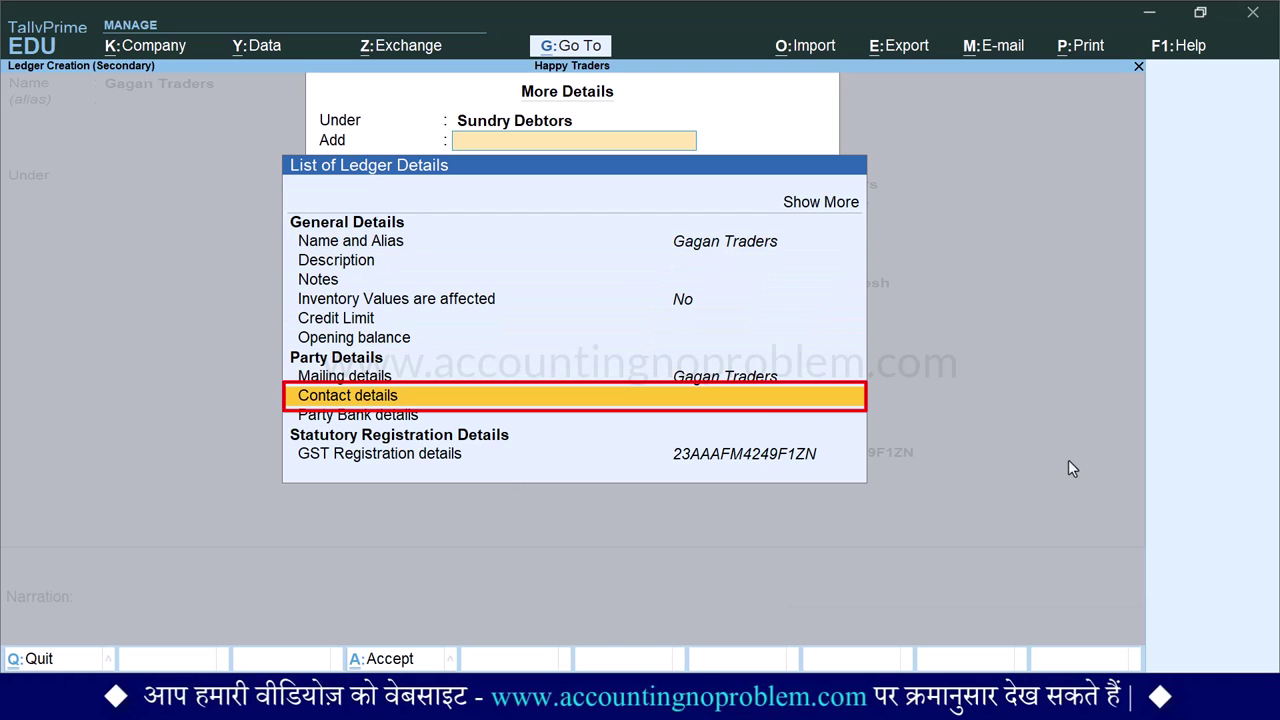
key(Return)
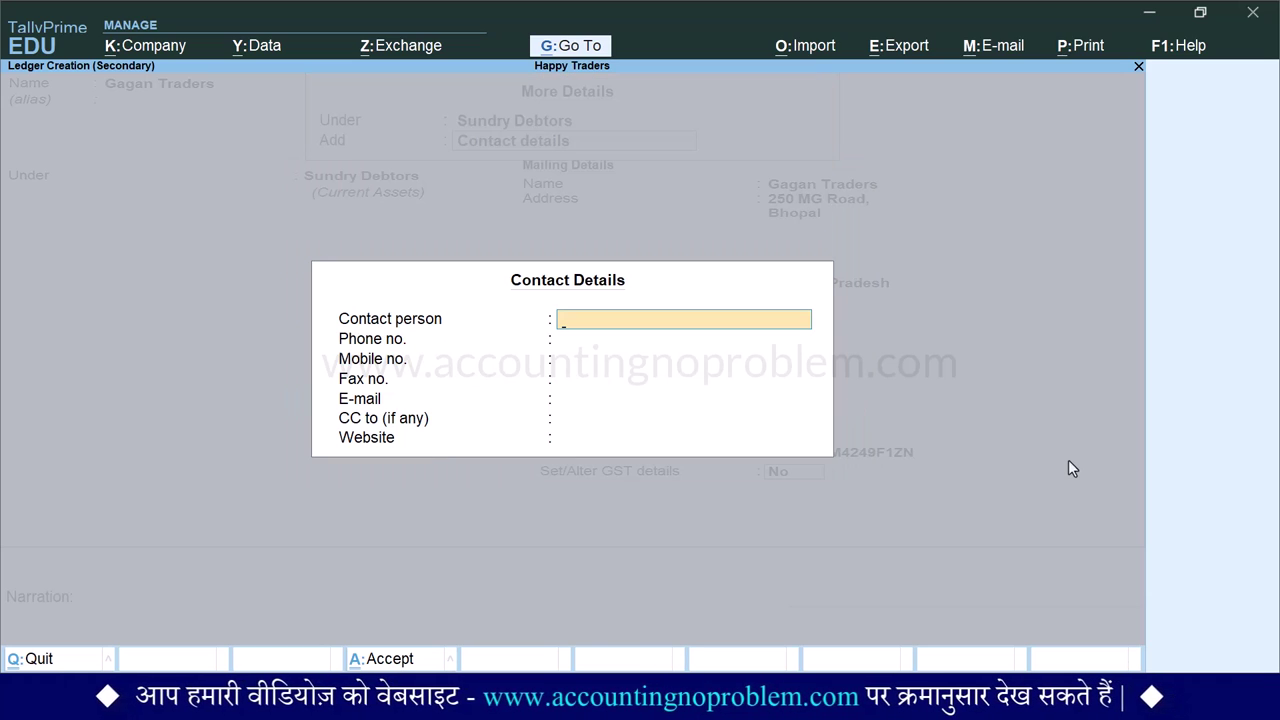
key(Return)
text(0755-2471XXX)
key(Return)
text(911163XXXX)
key(Return)
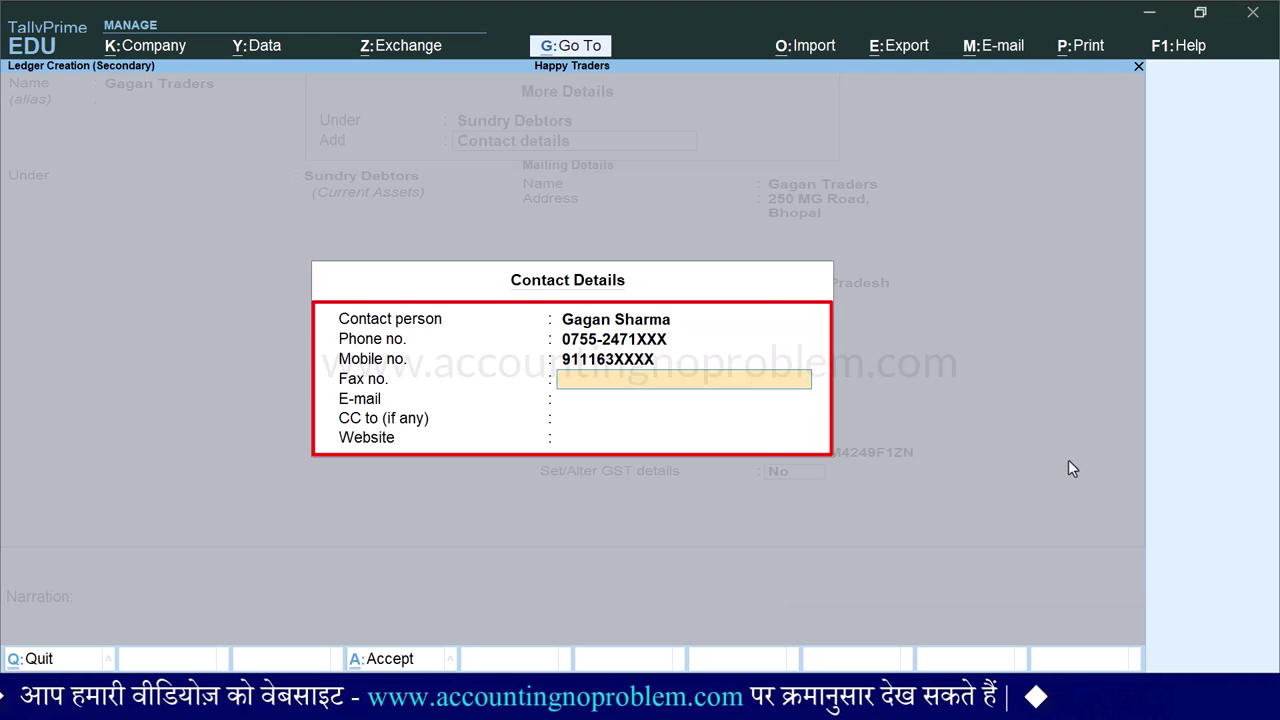
key(Return)
key(Return)
key(Return)
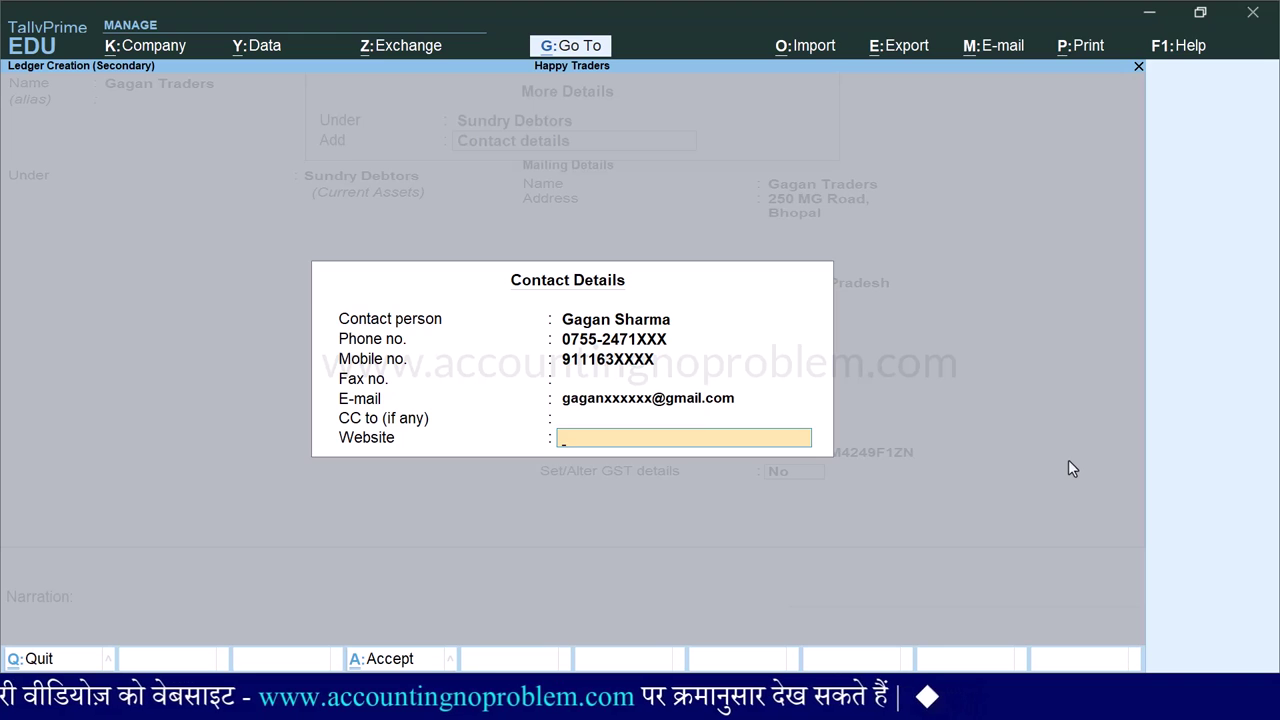
key(ctrl+a)
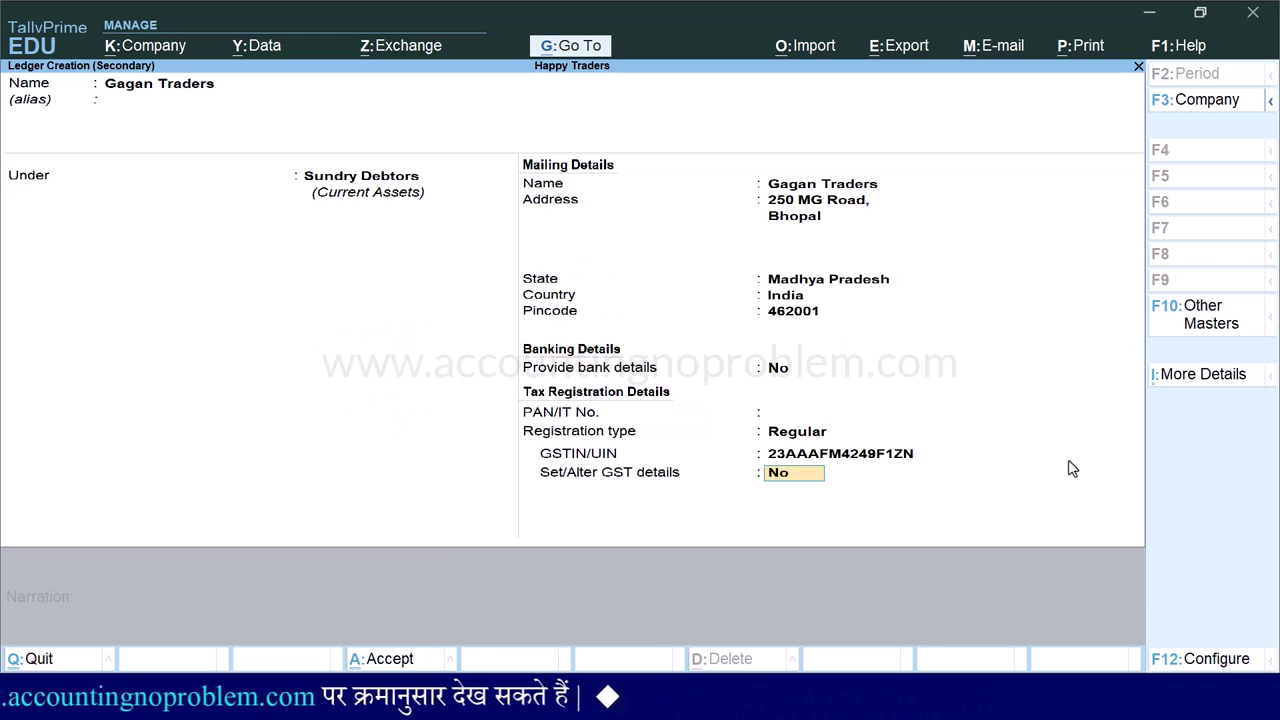
key(Return)
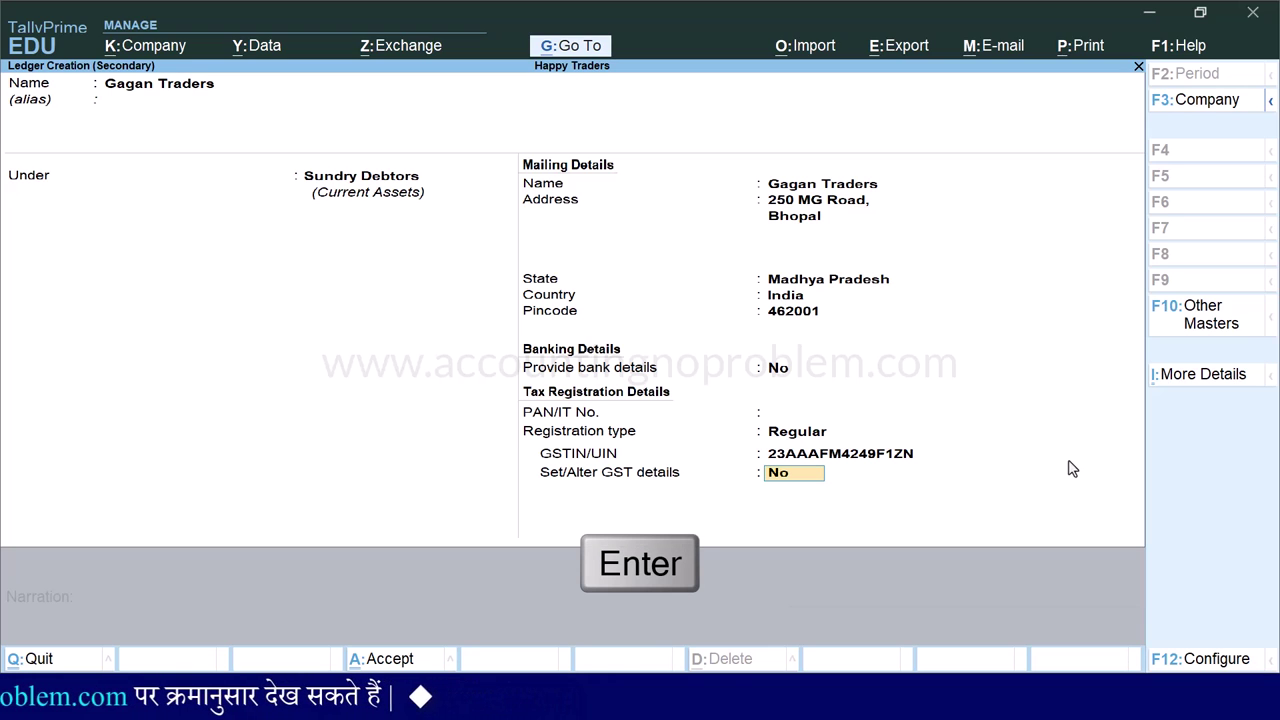
- Save the Gagan Traders ledger and set it as the order's party account
key(Return)
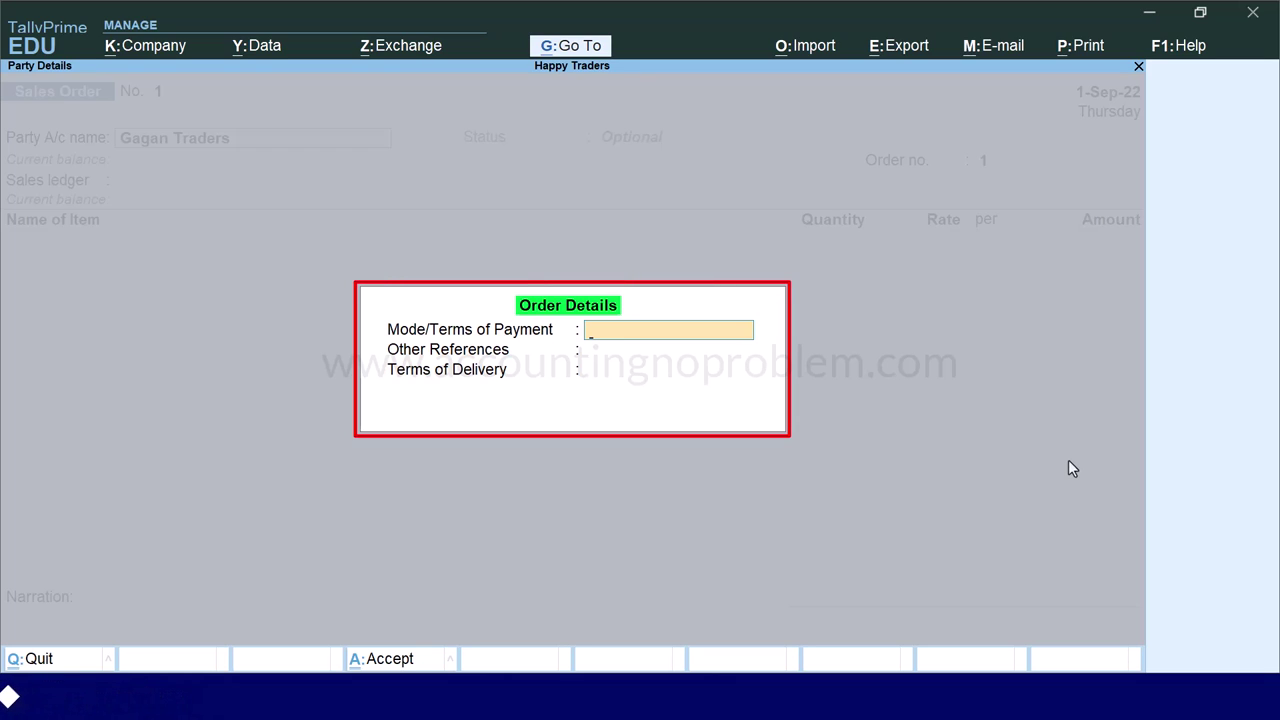
key(BackSpace)
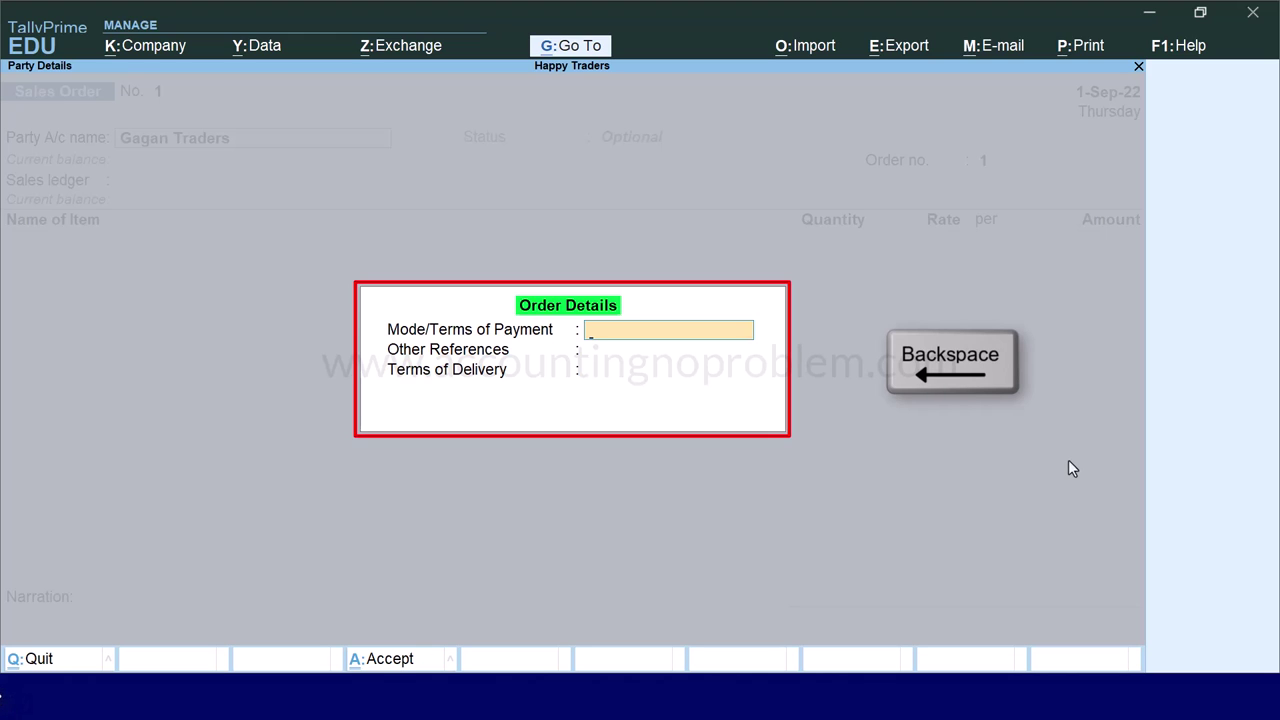
key(BackSpace)
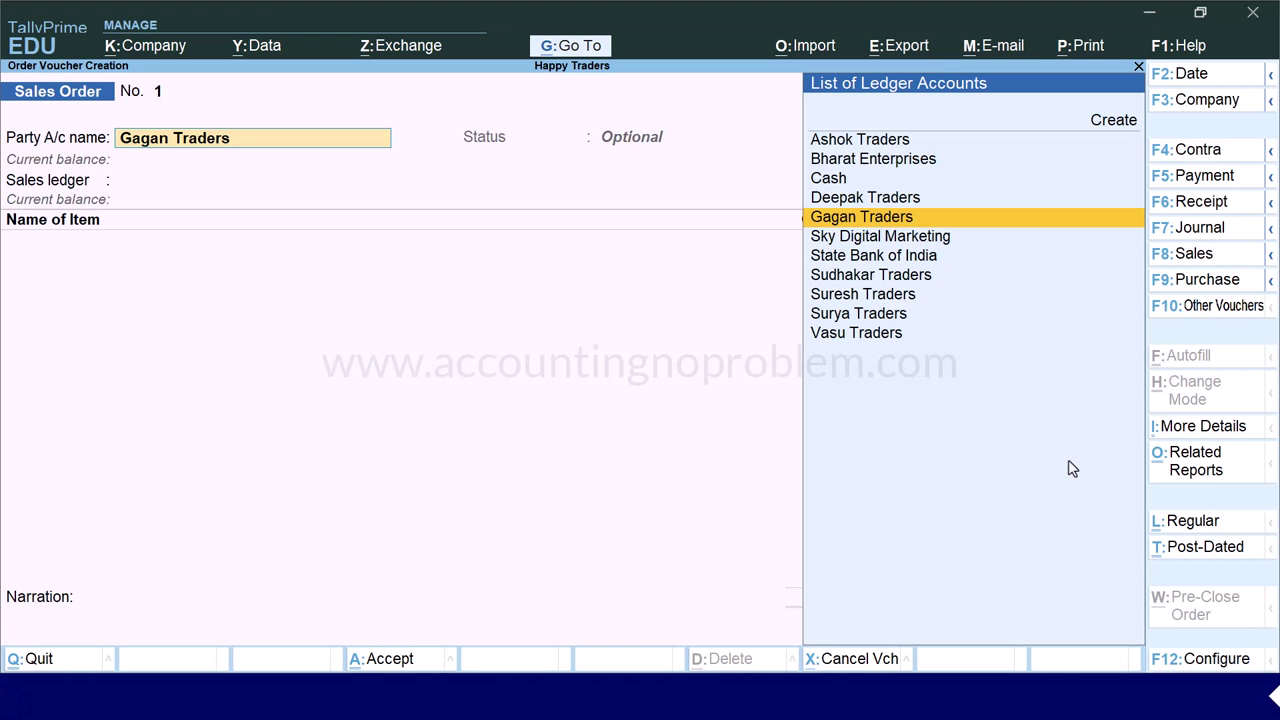
key(F12)
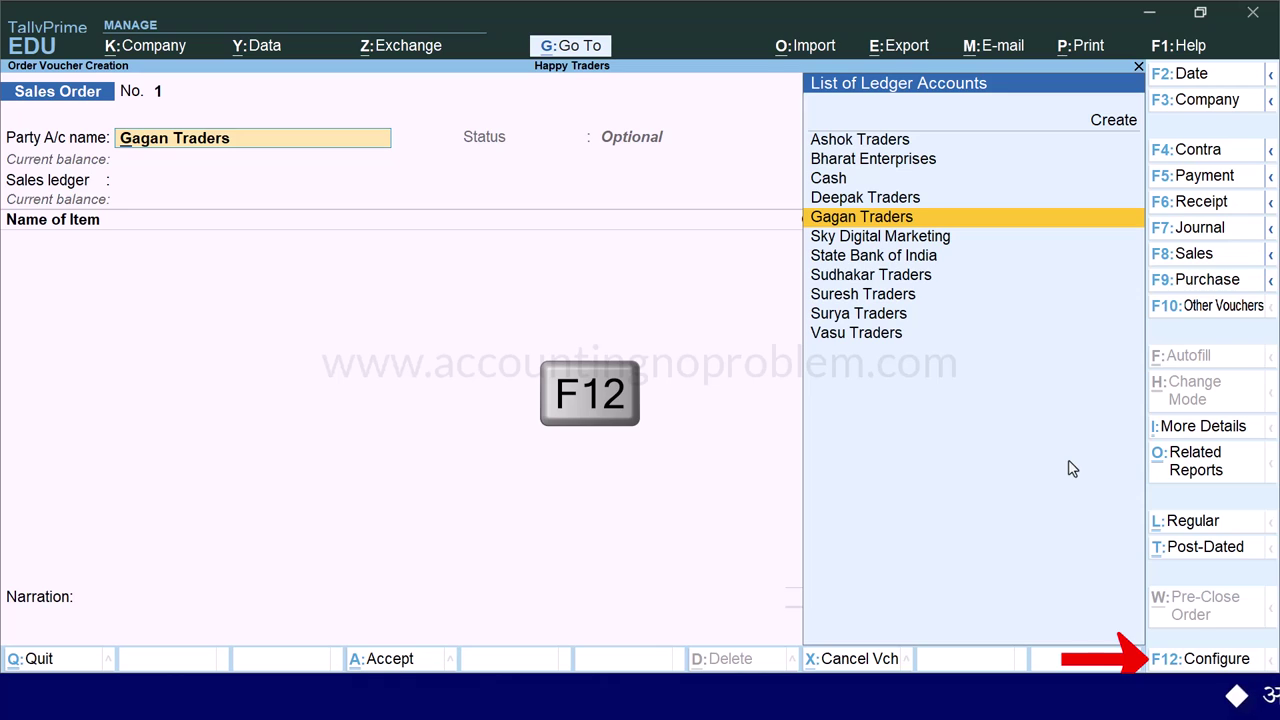
- Set Provide Dispatch, Order and Export details to Yes in the voucher configuration
key(Return)
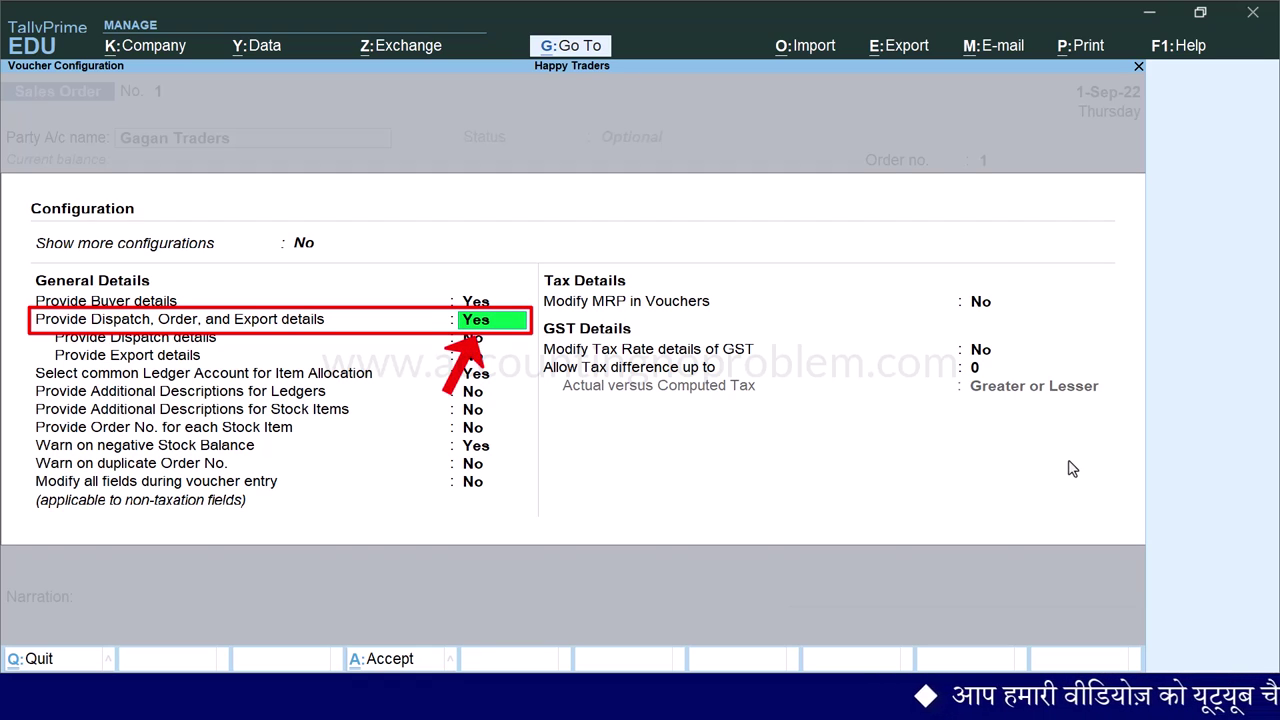
key(ctrl+a)
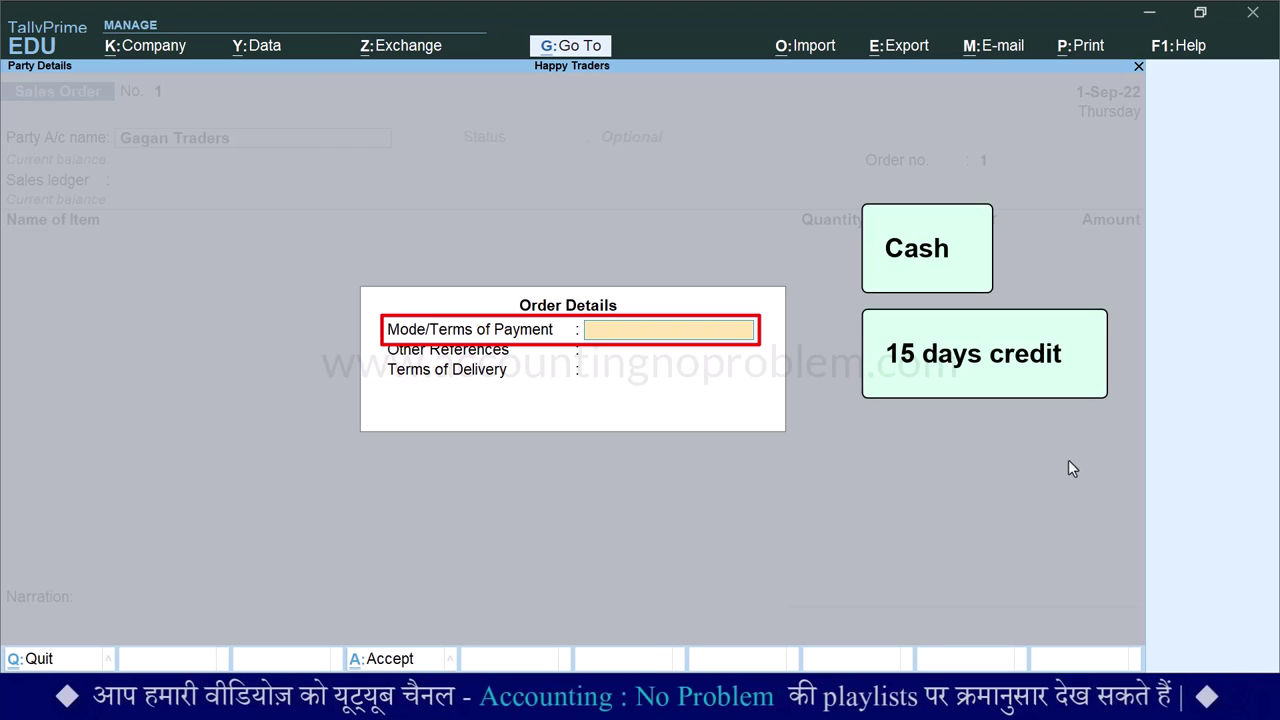
- Enter payment terms '10% advance and balance 15 days after supply', reference 'Telephonic Conversation' and delivery terms
text(10% ad)
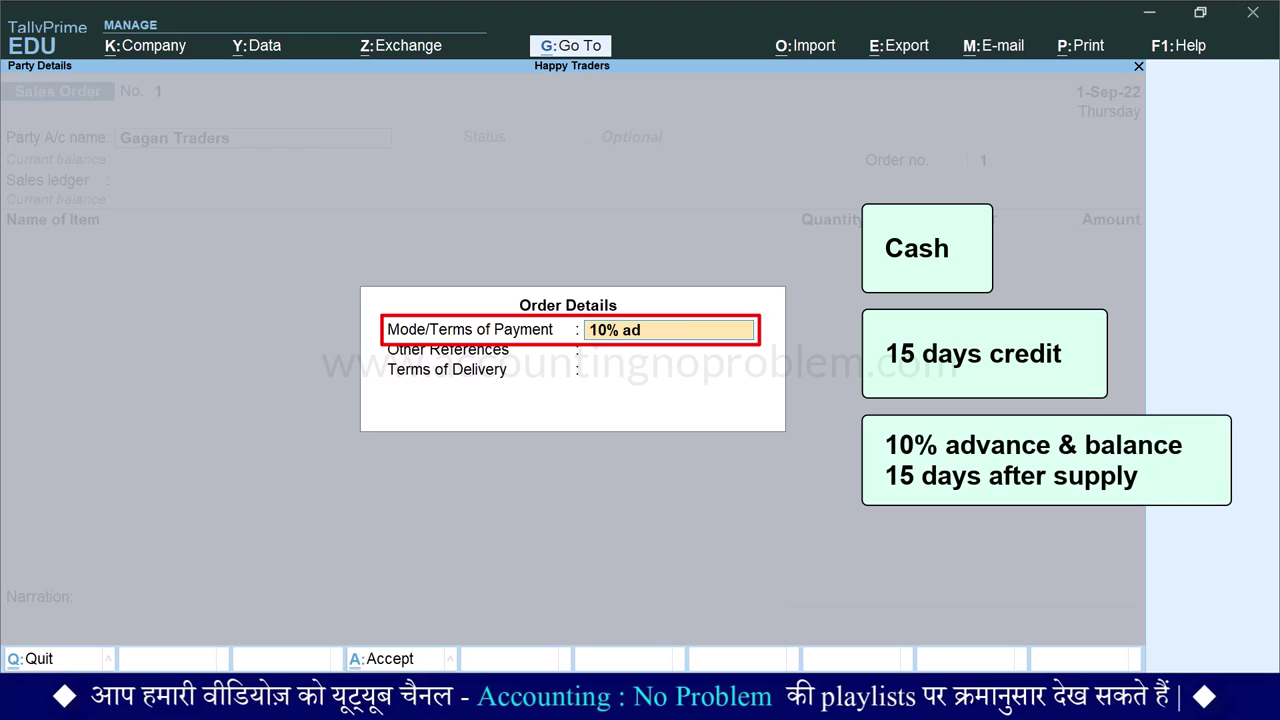
text(vance and balance 15 days after supply)
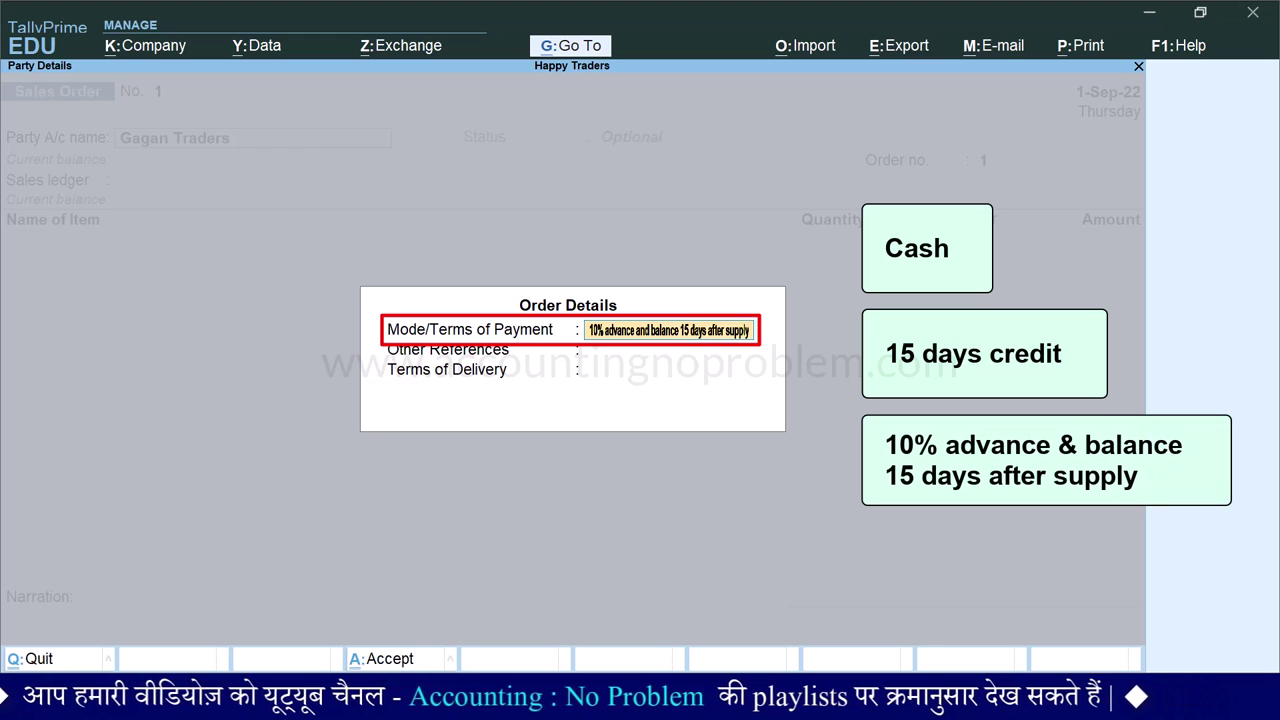
key(Return)
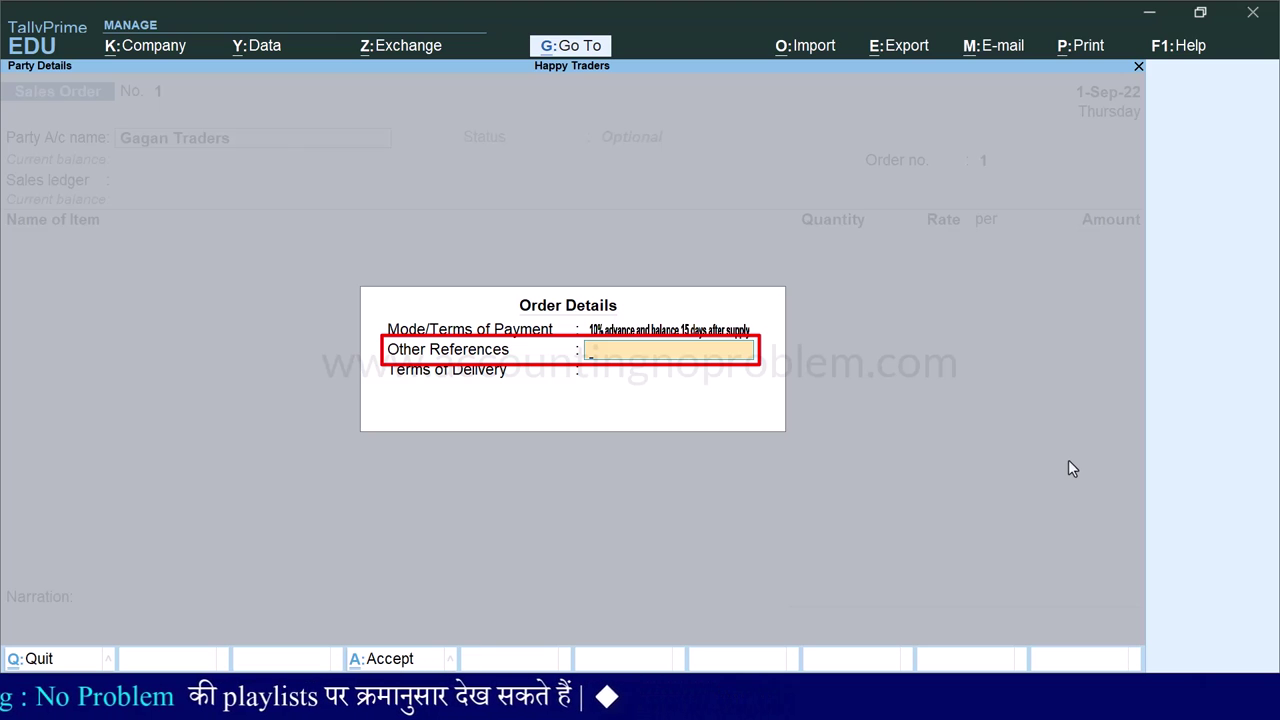
text(Telephonic Conversation)
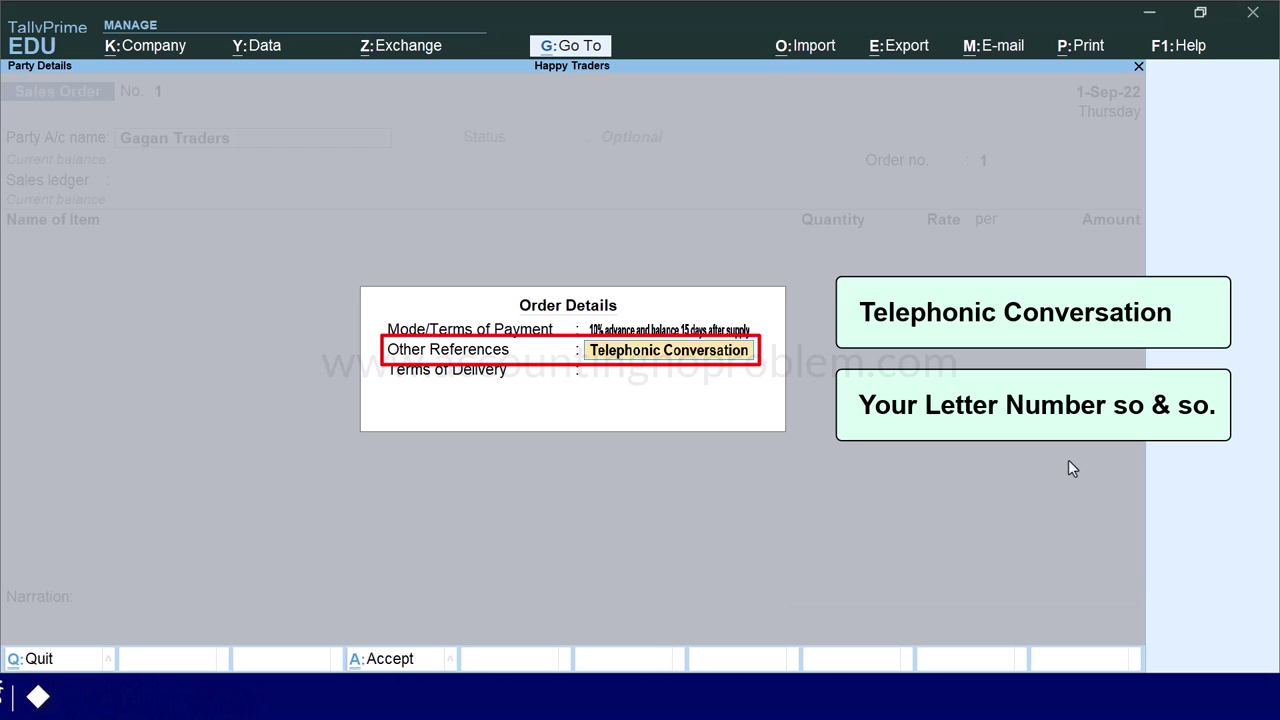
key(Return)
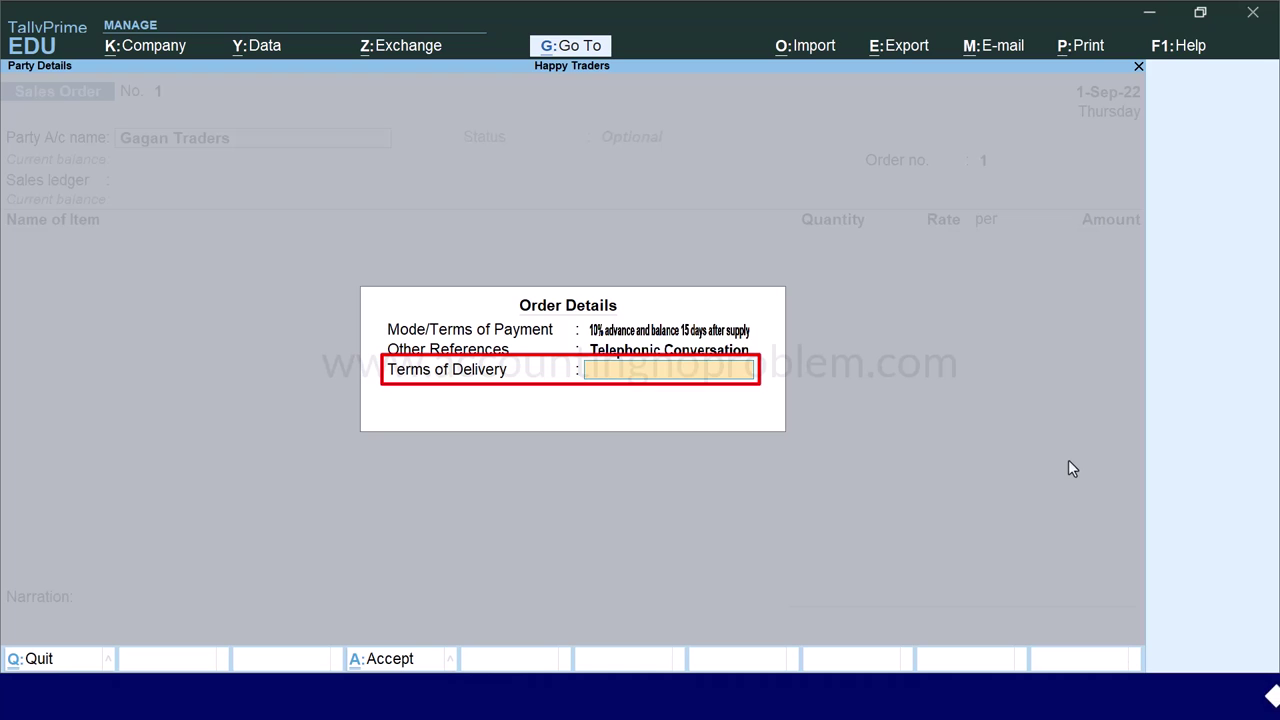
text(iving Order)
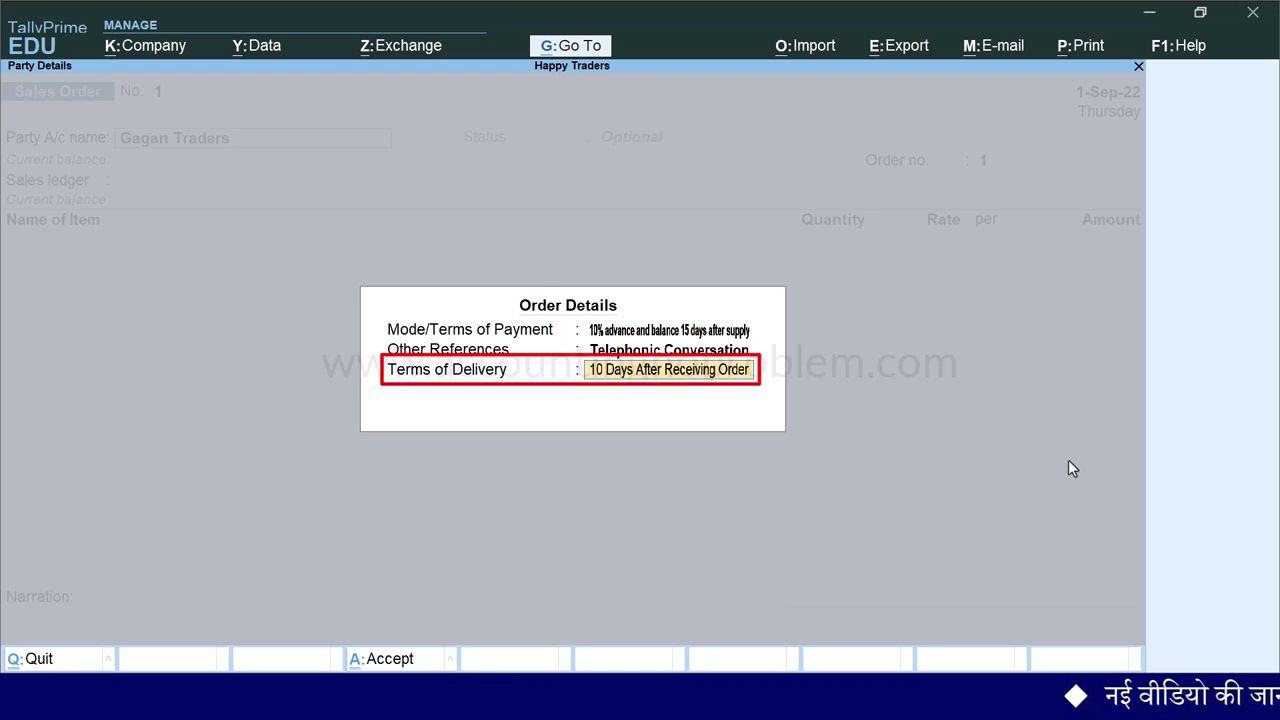
key(Return)
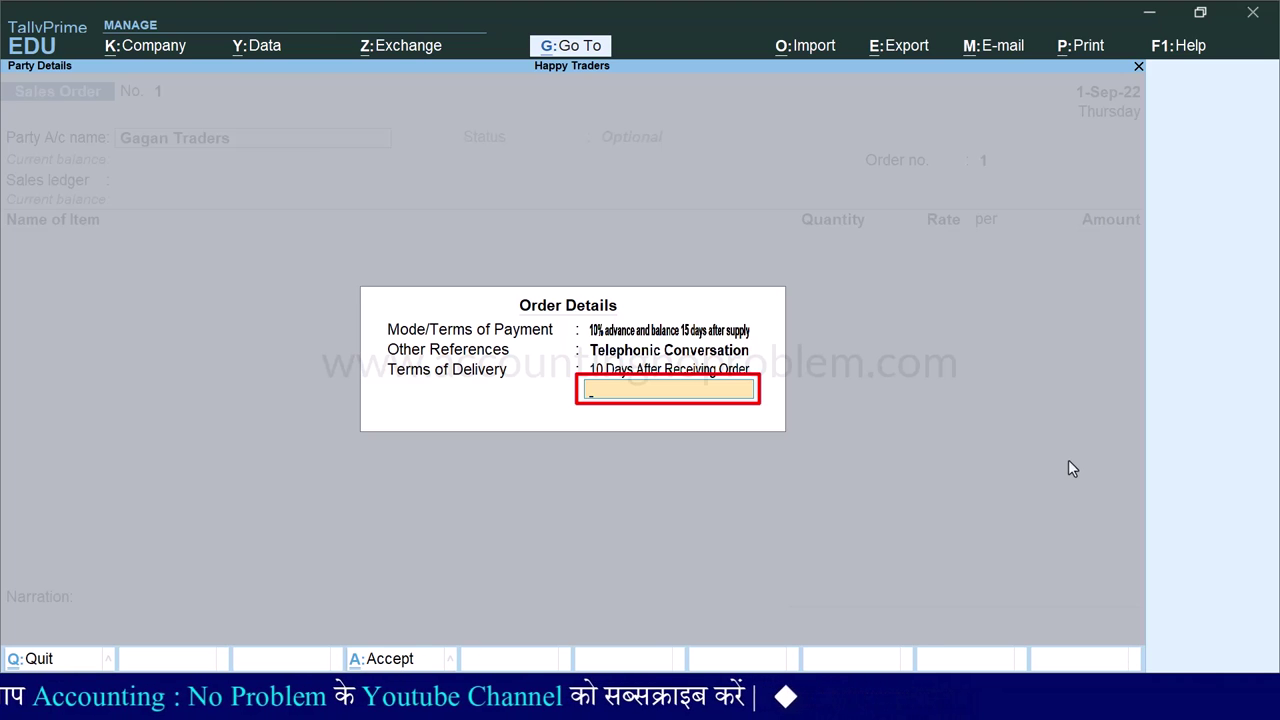
text(livery From Our Shop/godown)
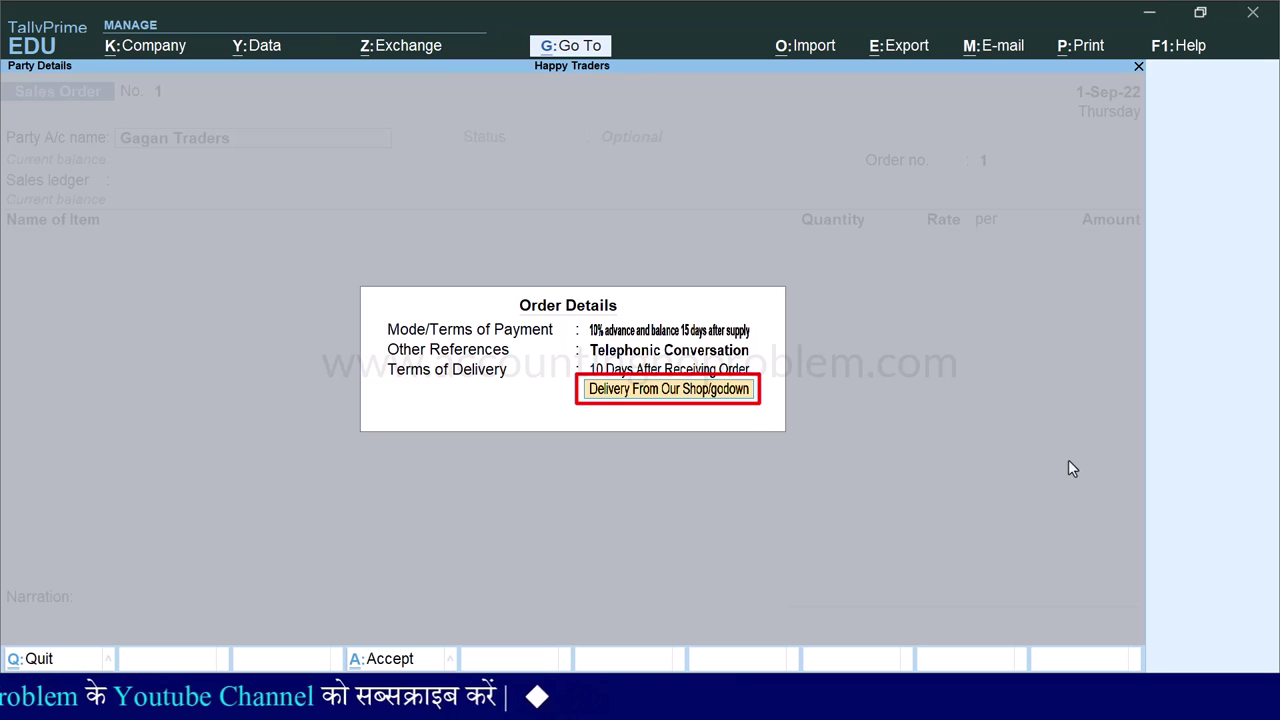
key(Return)
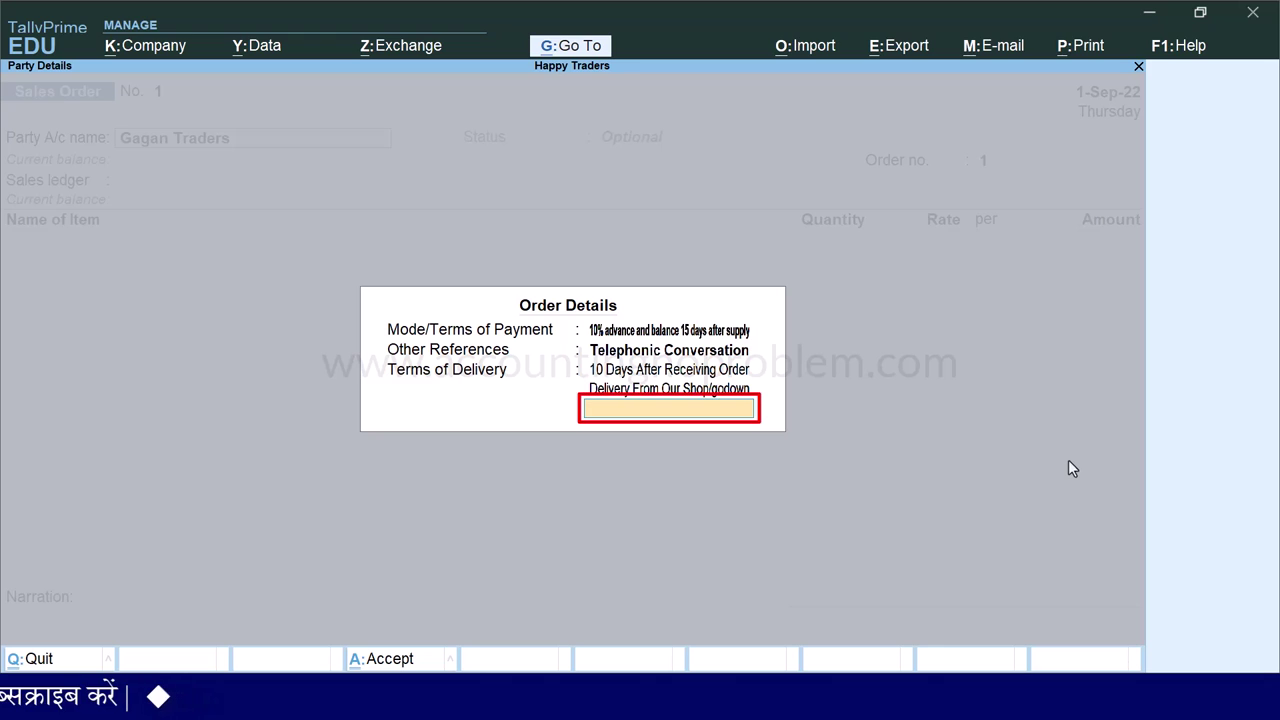
key(Return)
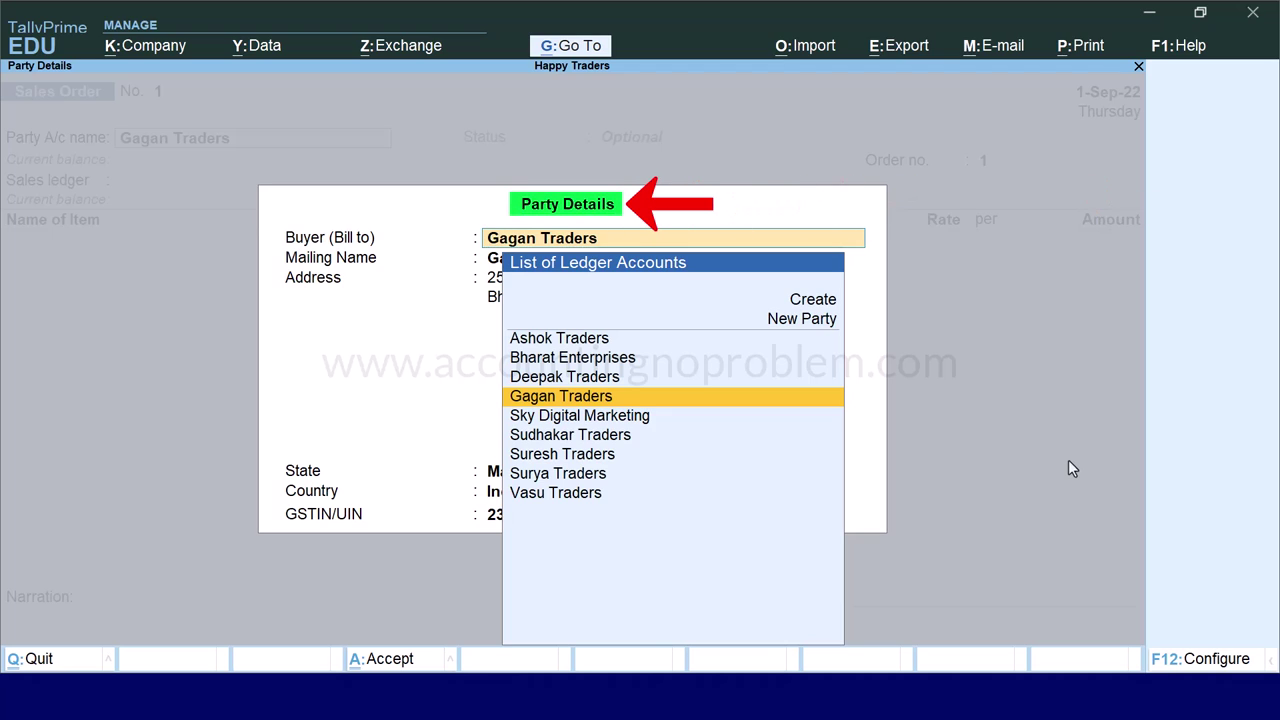
key(ctrl+a)
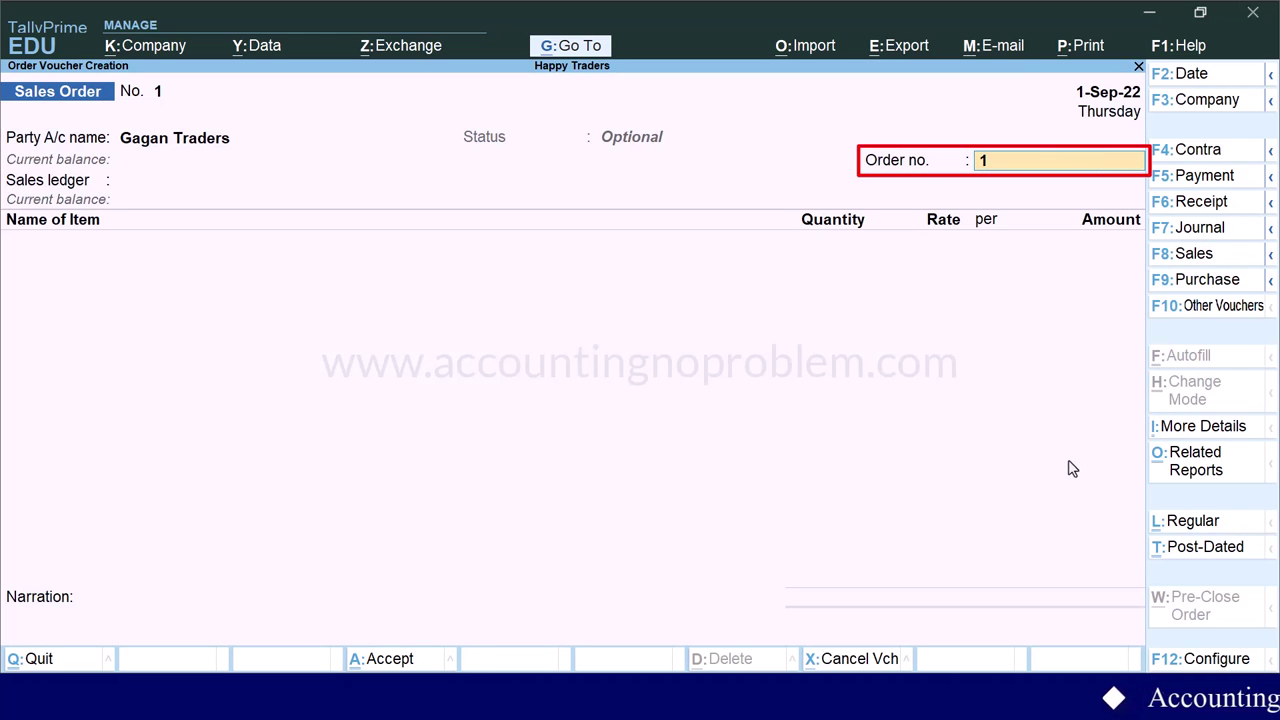
- Book 2 Godrej AC 1 Ton at 30,000 each (60,000) to Sales Account
key(Return)
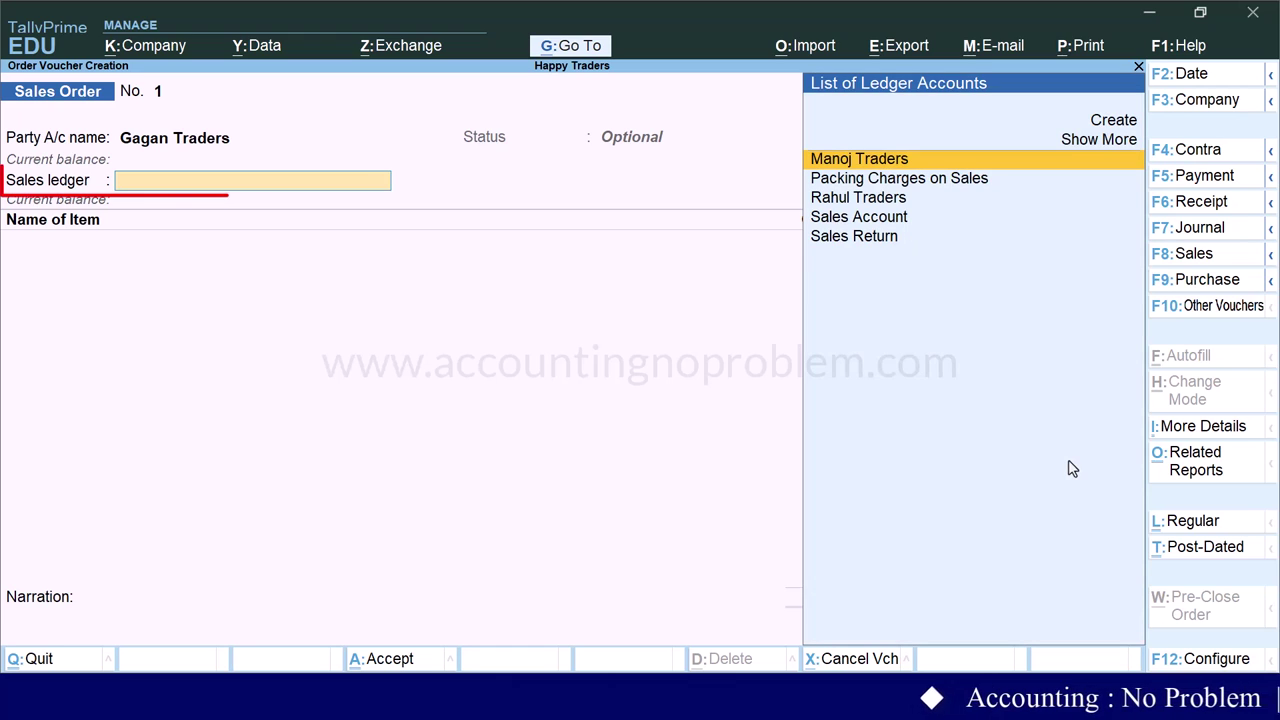
key(Down)
key(Down)
key(Down)
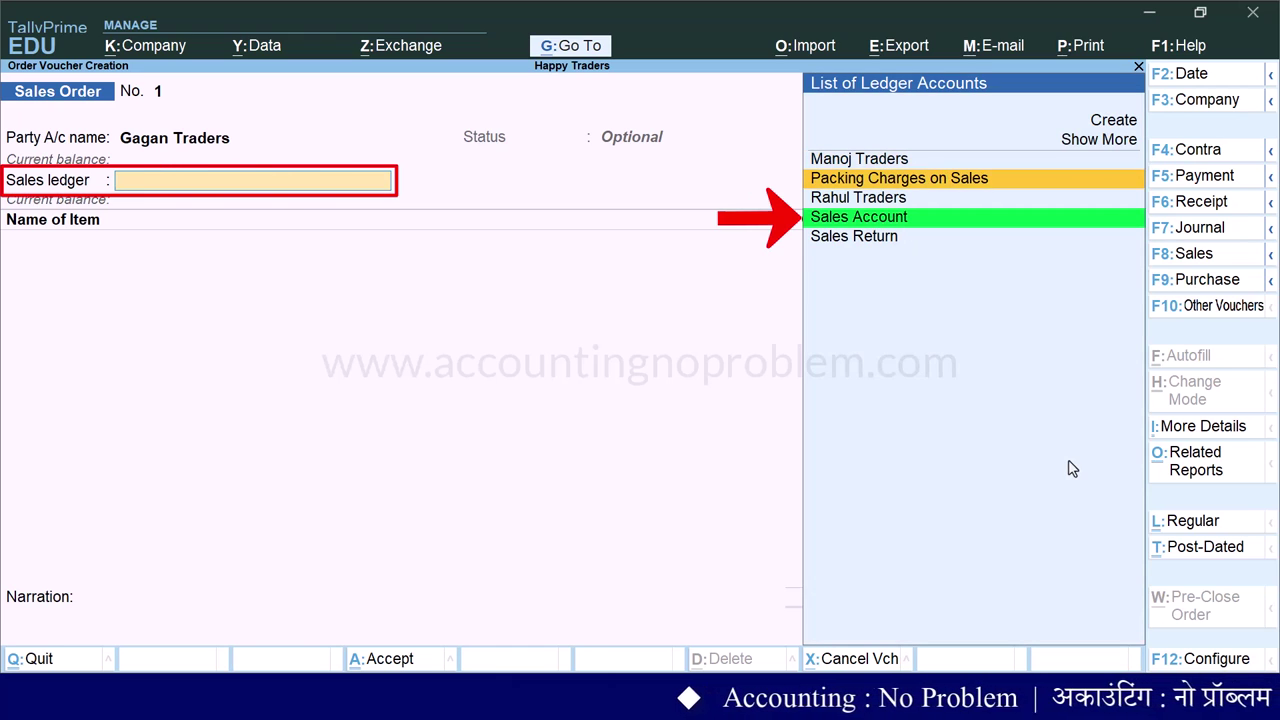
key(Return)
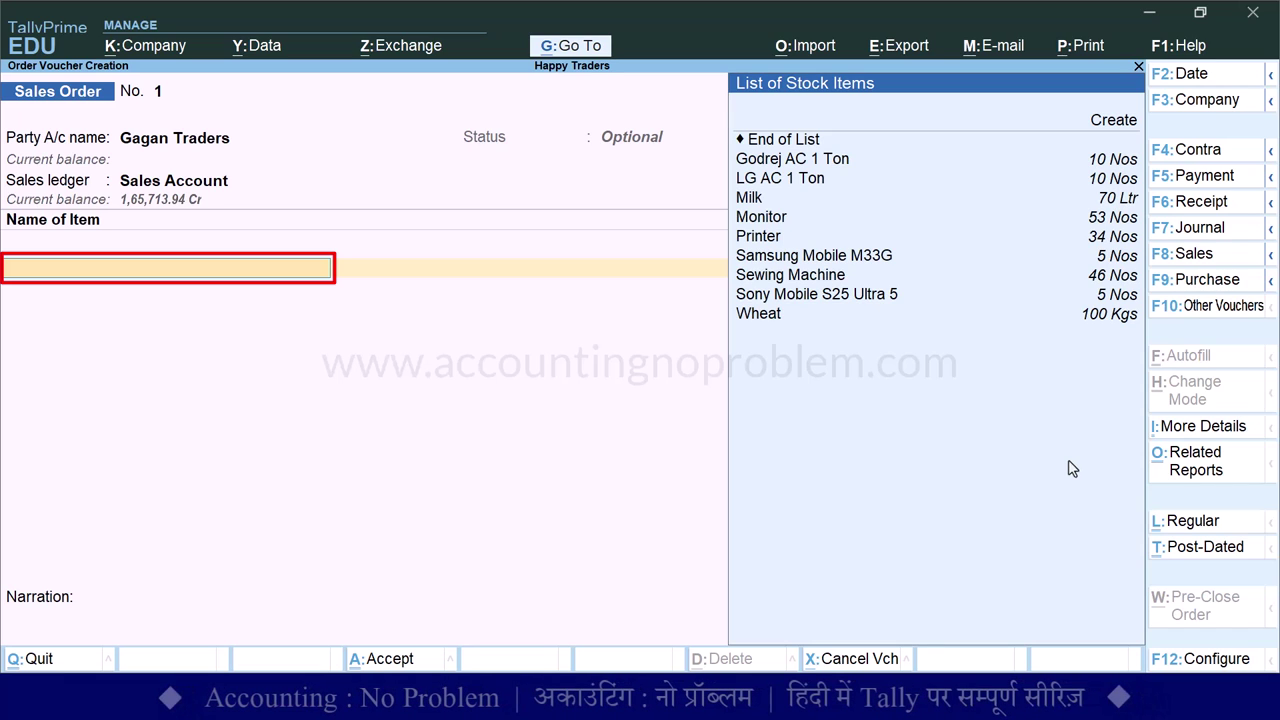
key(Down)
key(Down)
key(Down)
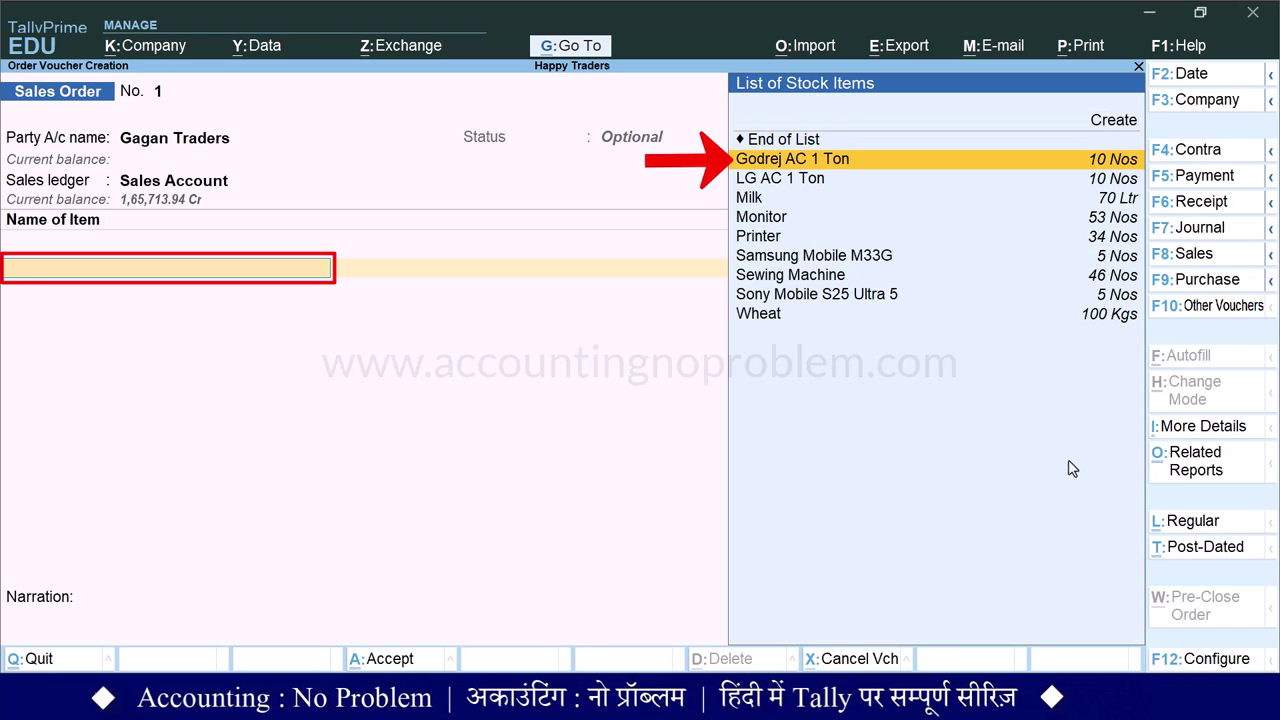
key(Return)
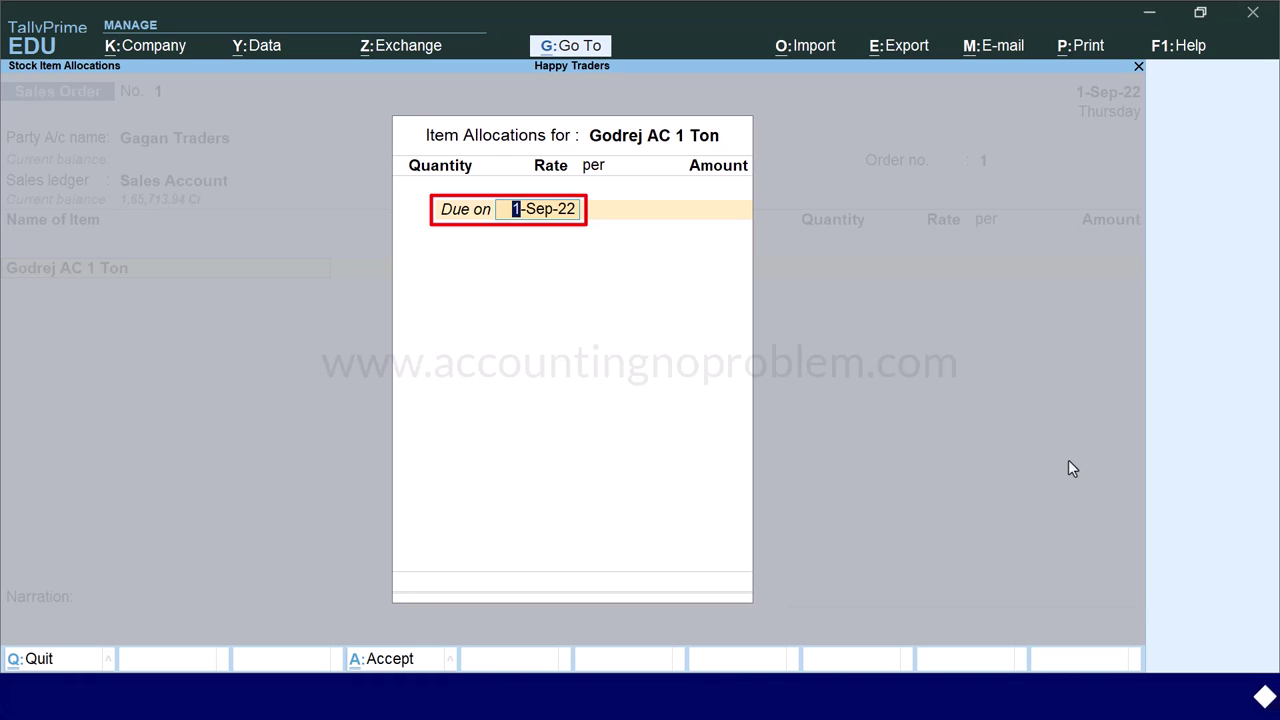
key(Return)
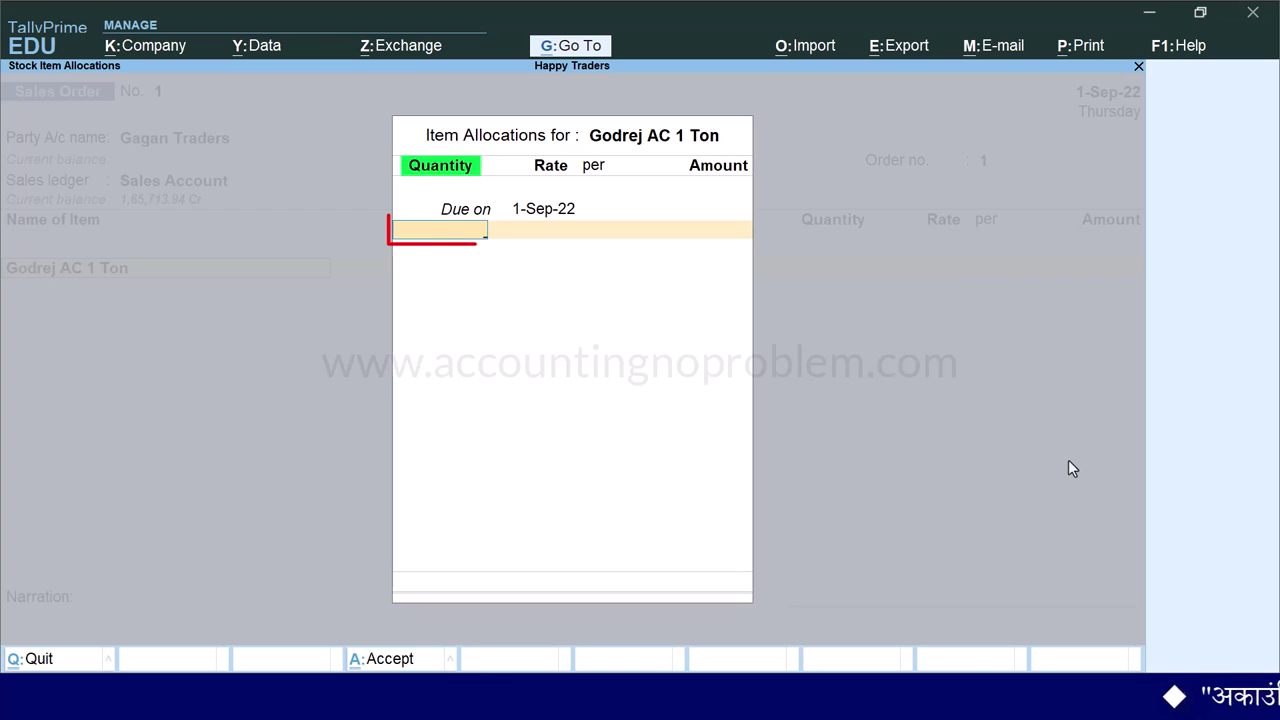
text(2)
key(Return)
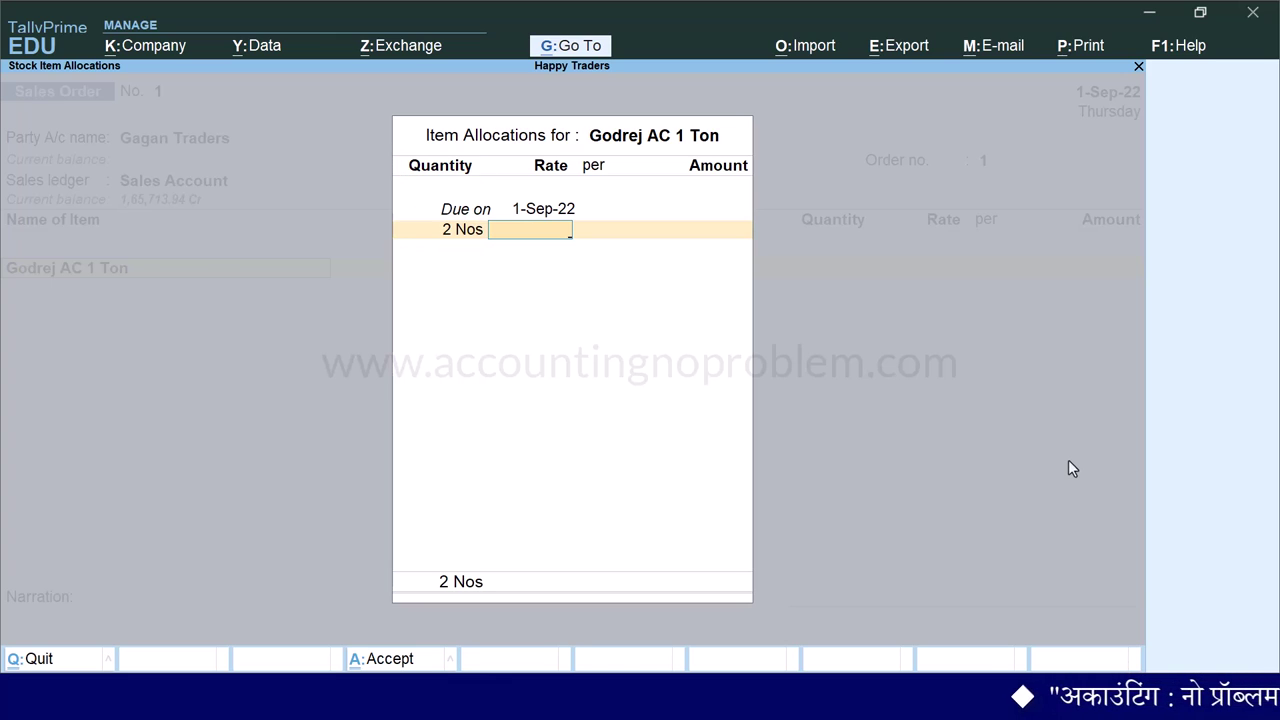
text(300000.00)
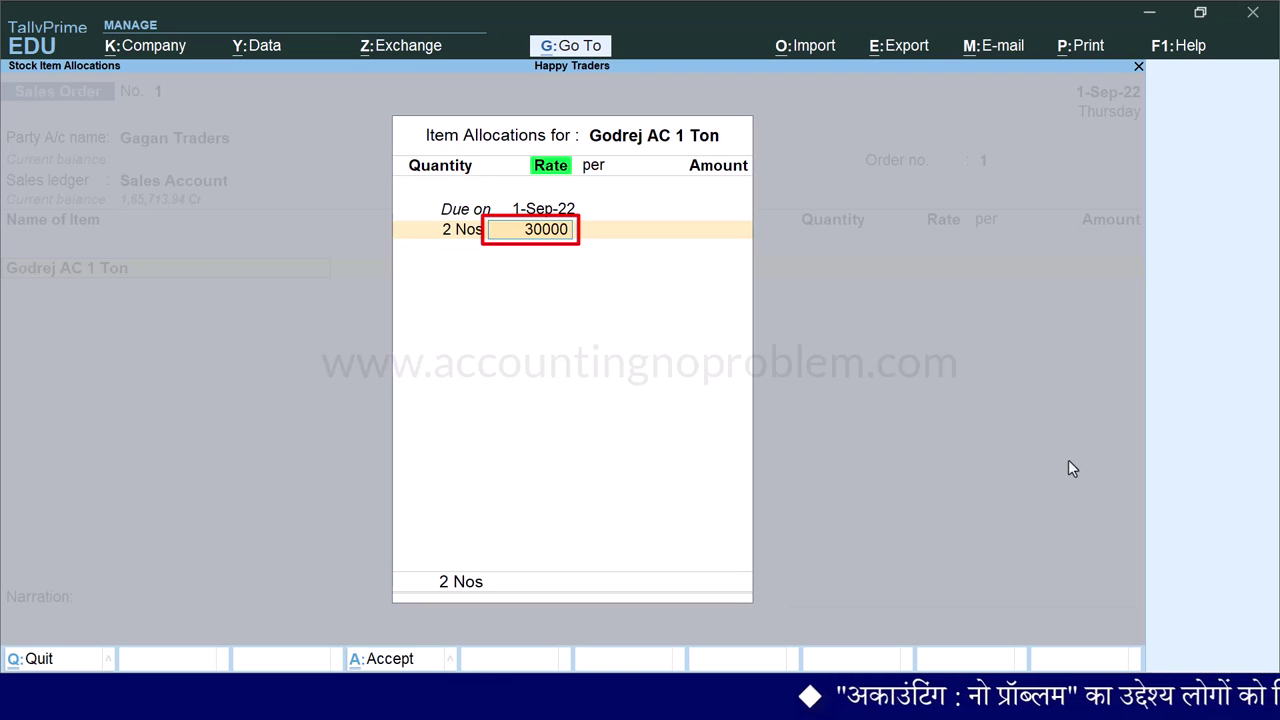
key(Return)
key(Return)
key(Return)
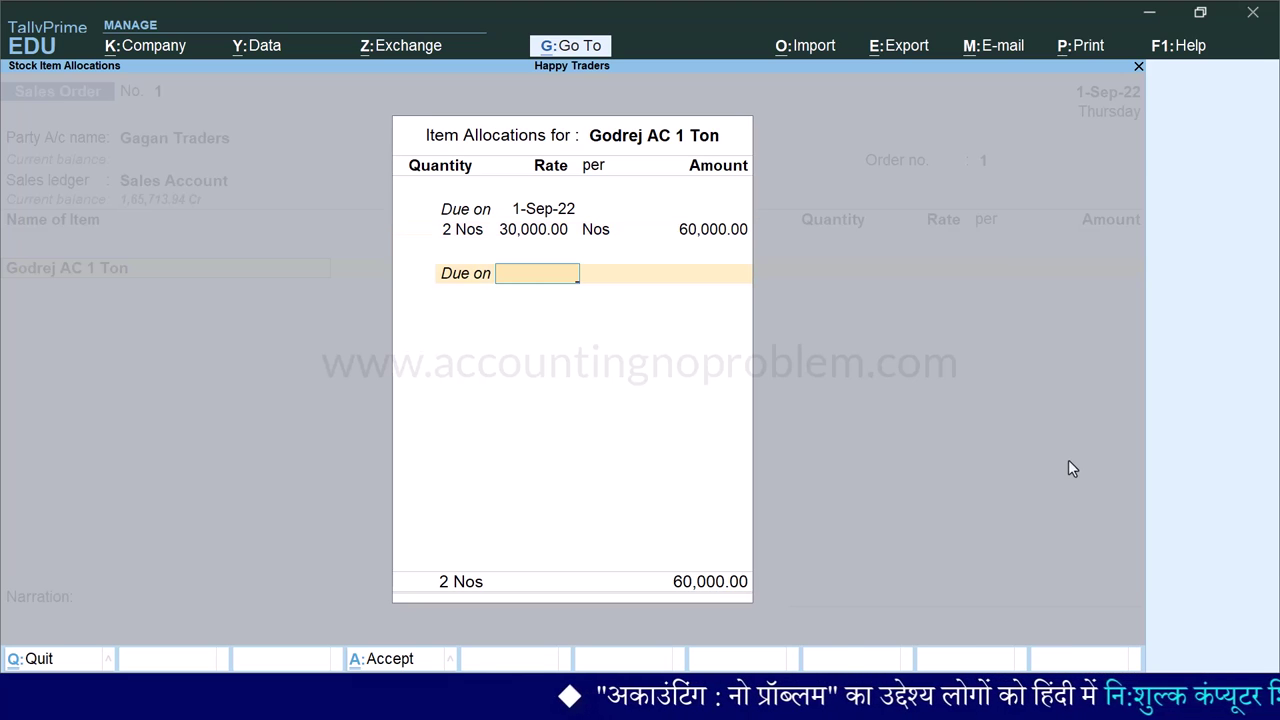
key(Return)
key(Return)
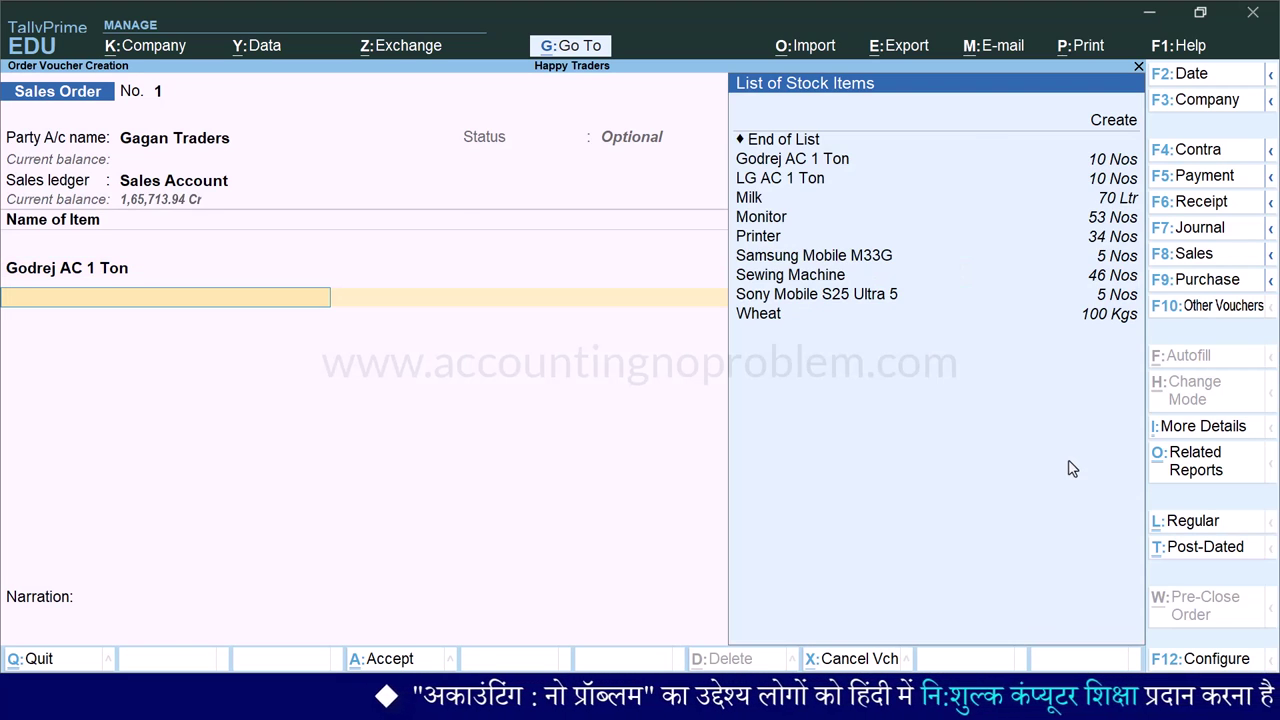
- Add 3 LG AC 1 Ton at 31,000 each, amounting to 93,000
key(Down)
key(Down)
key(Return)
text(3)
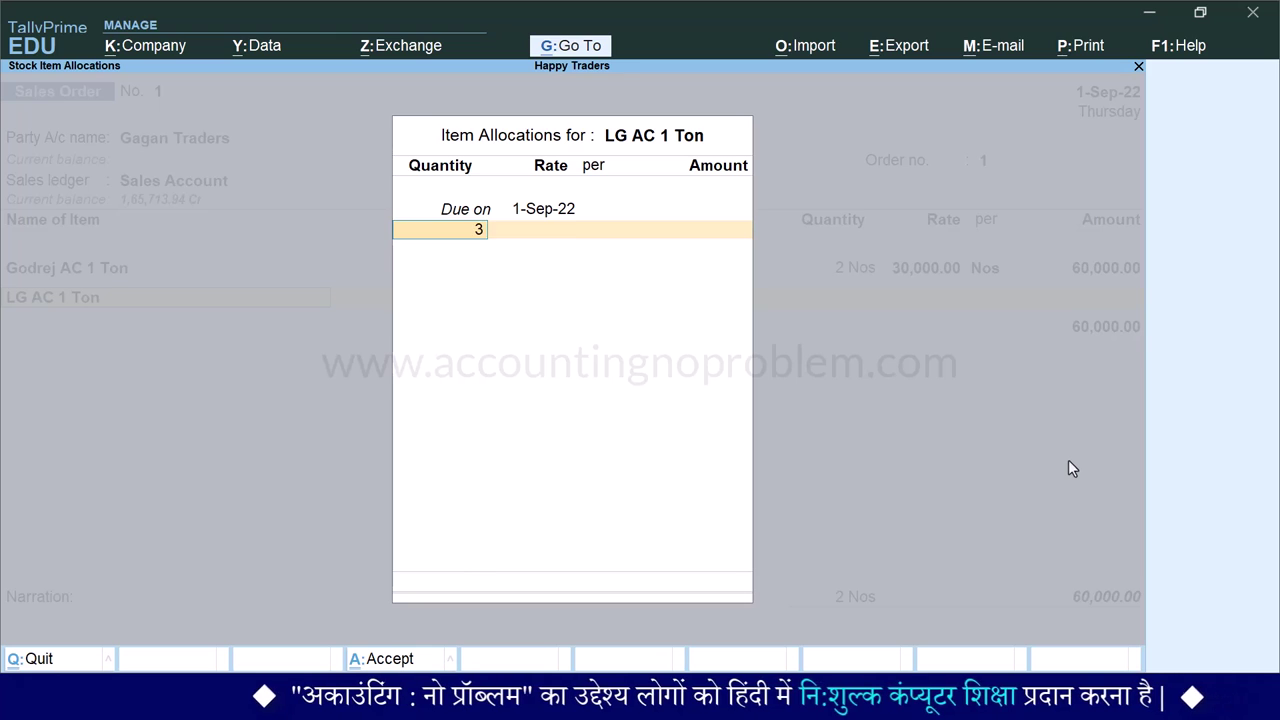
key(Return)
text(31)
key(Return)
key(Return)
key(Return)
key(Return)
key(Return)
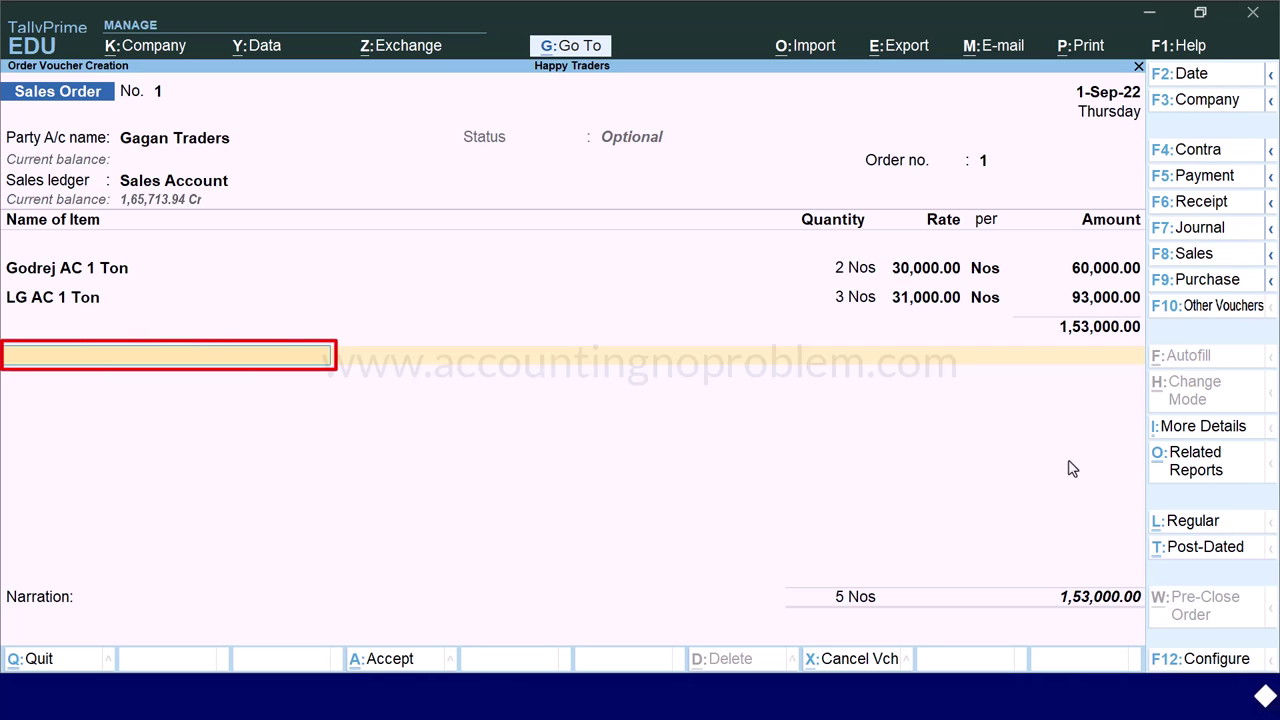
- Add a Discount Allowed on Sales line at -2%
text(d)
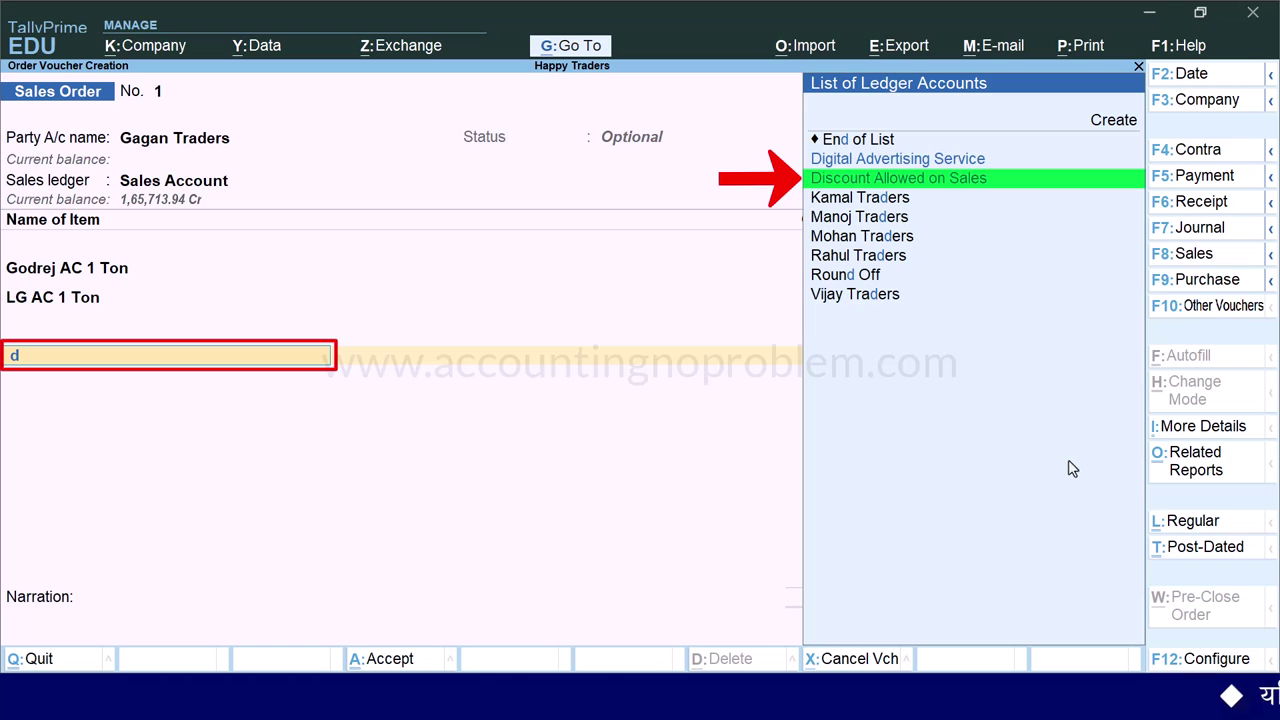
key(Down)
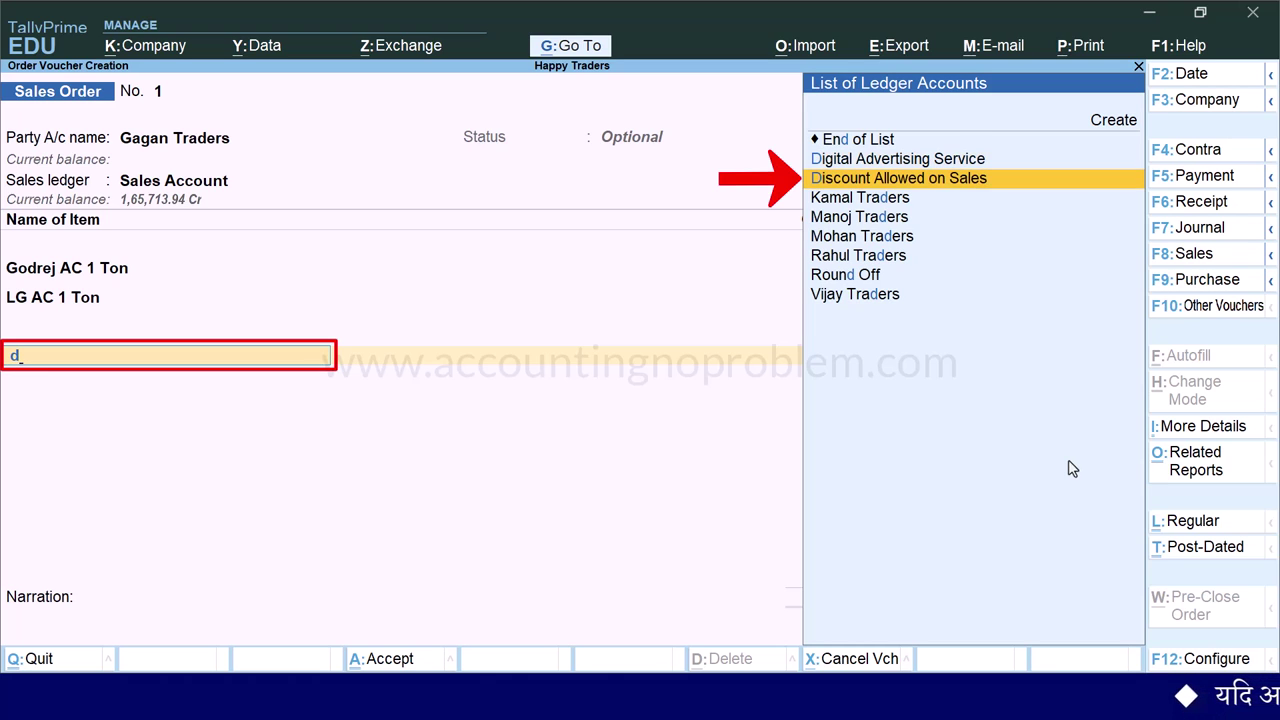
key(Return)
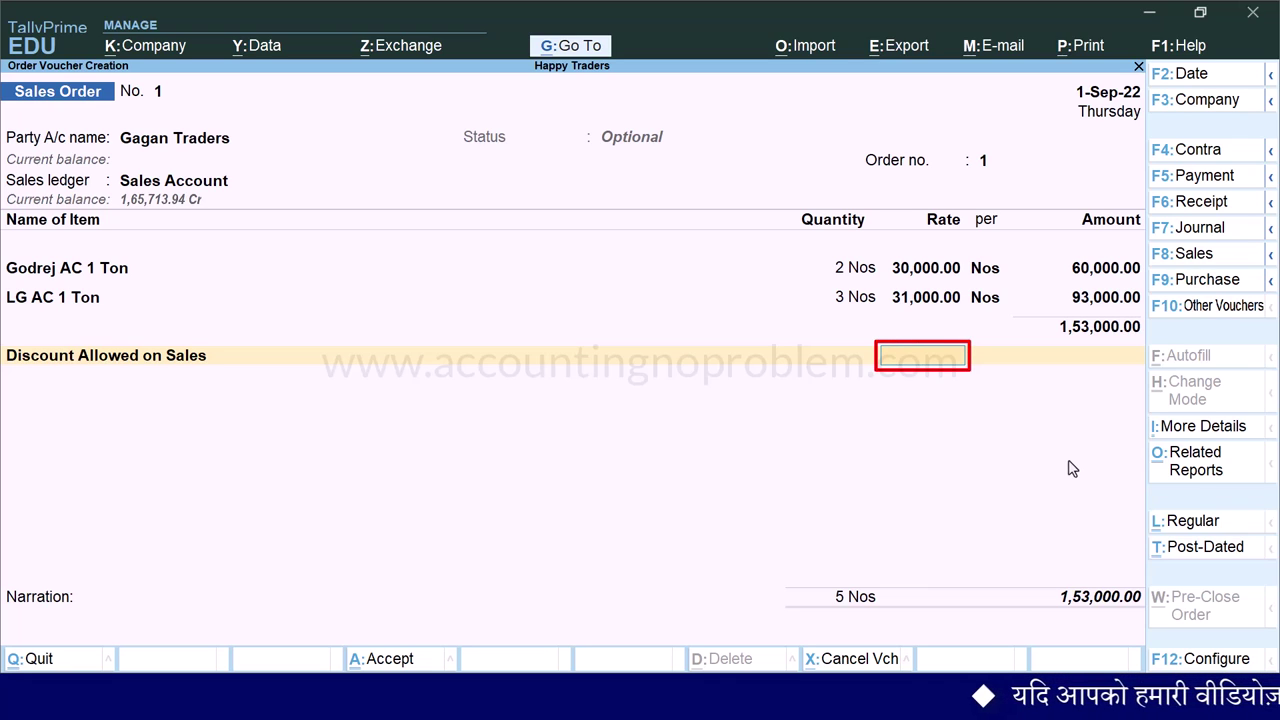
text(-2%)
key(Return)
key(Return)
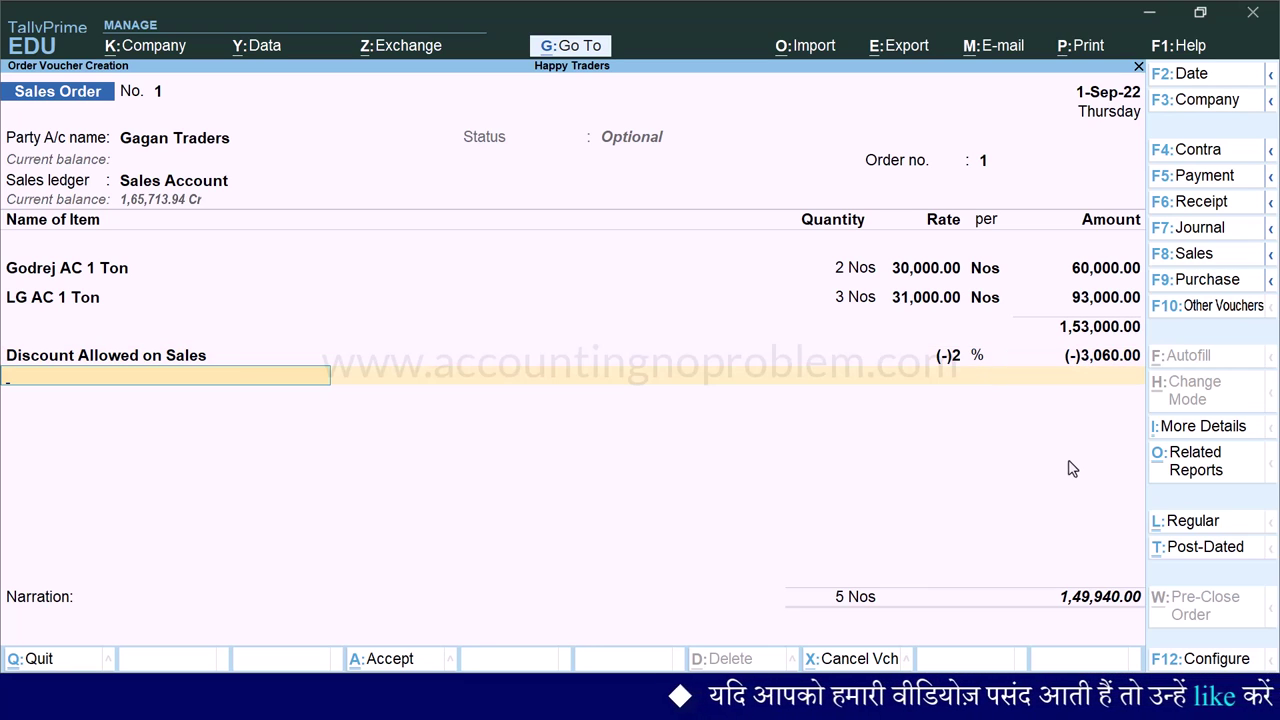
- Add Packing Charges on Sales of 100
text(P)
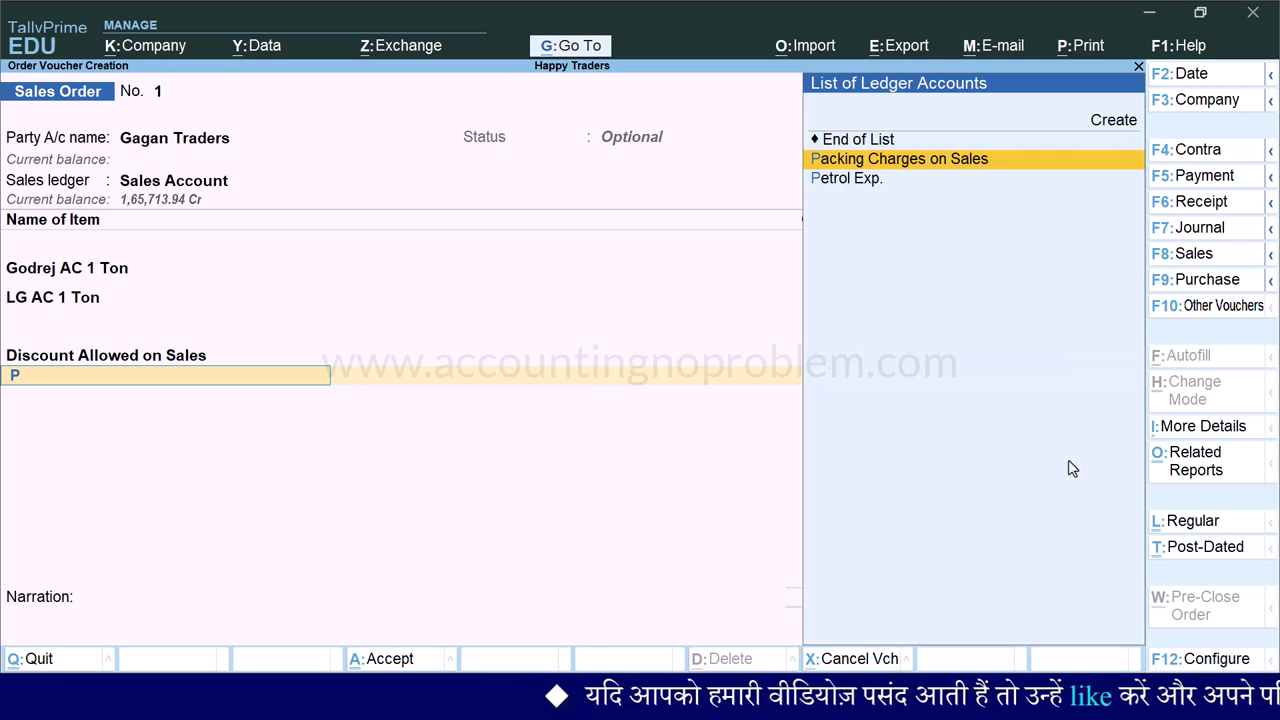
key(Return)
key(Return)
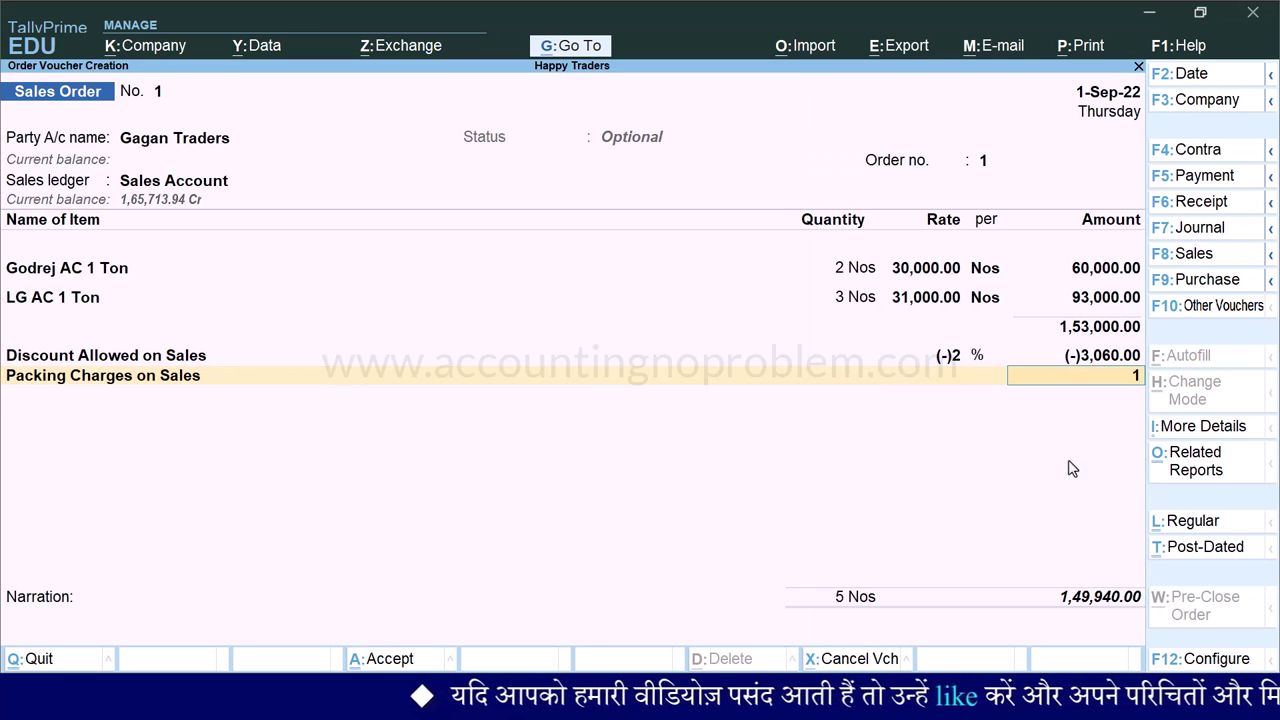
key(Return)
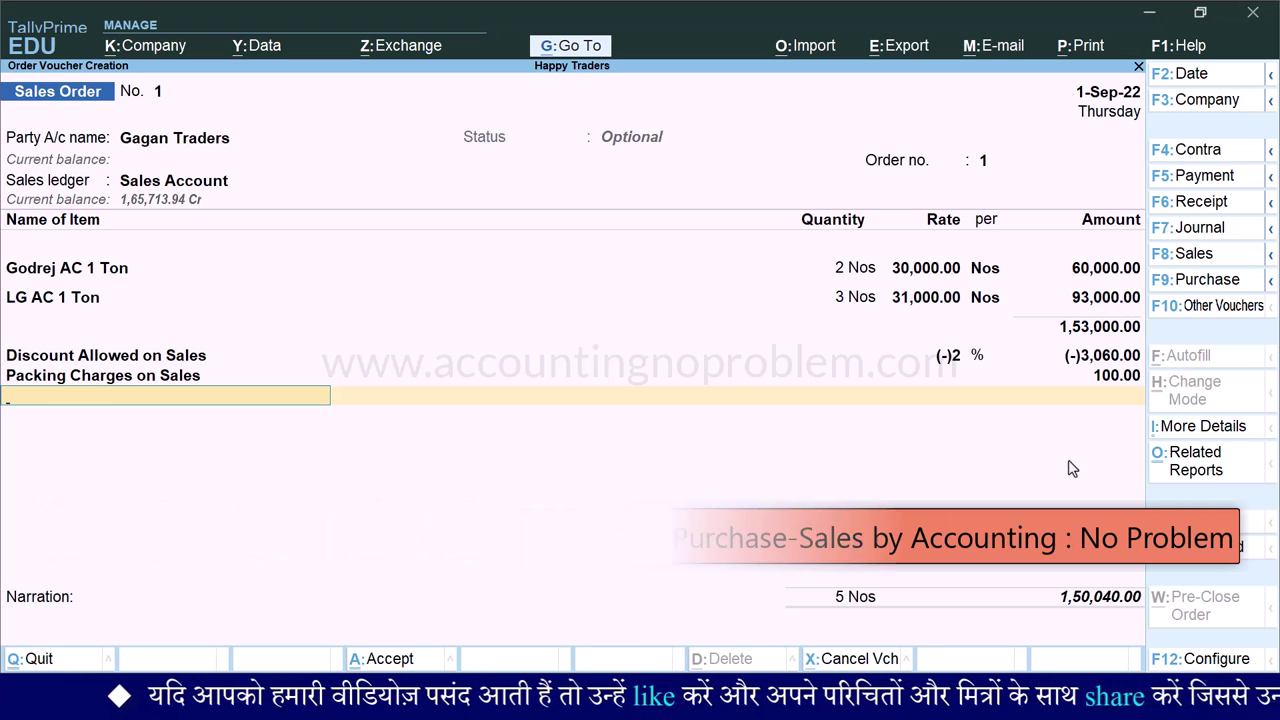
- Add CGST and SGST ledgers, accepting the calculated 21,005.60 each
text(cg)
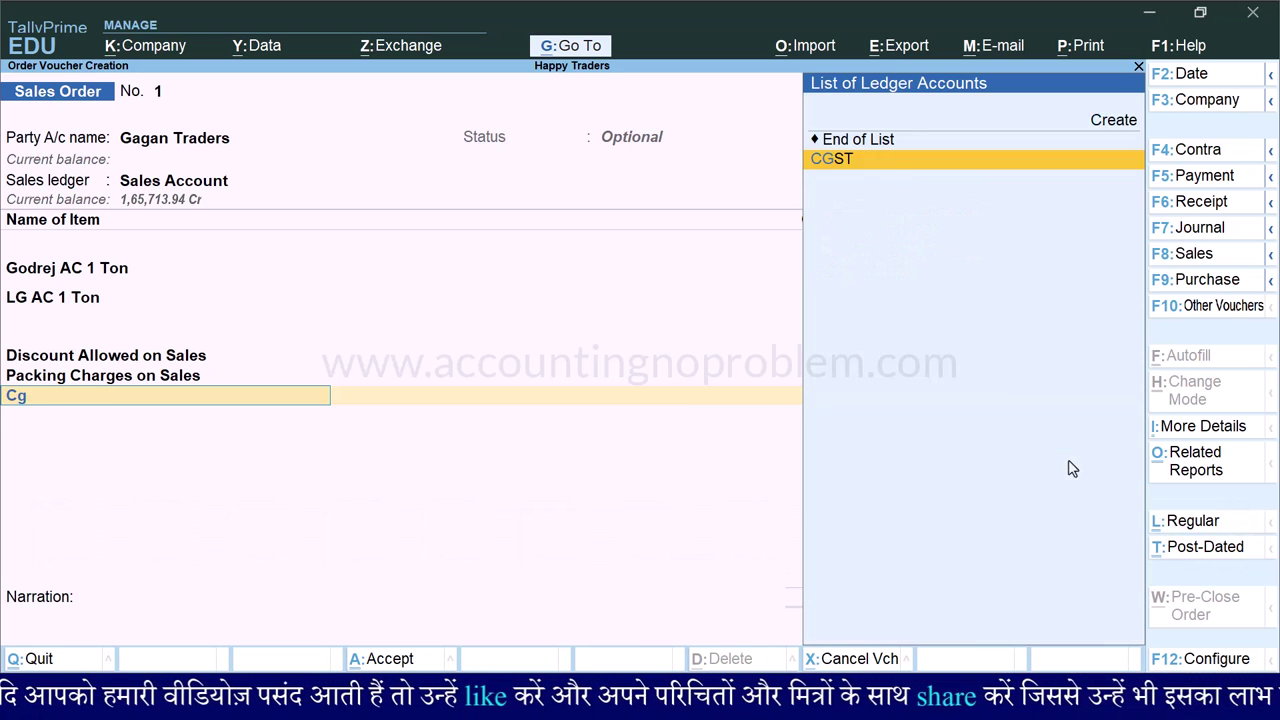
key(Return)
key(Return)
text(sg)
key(Return)
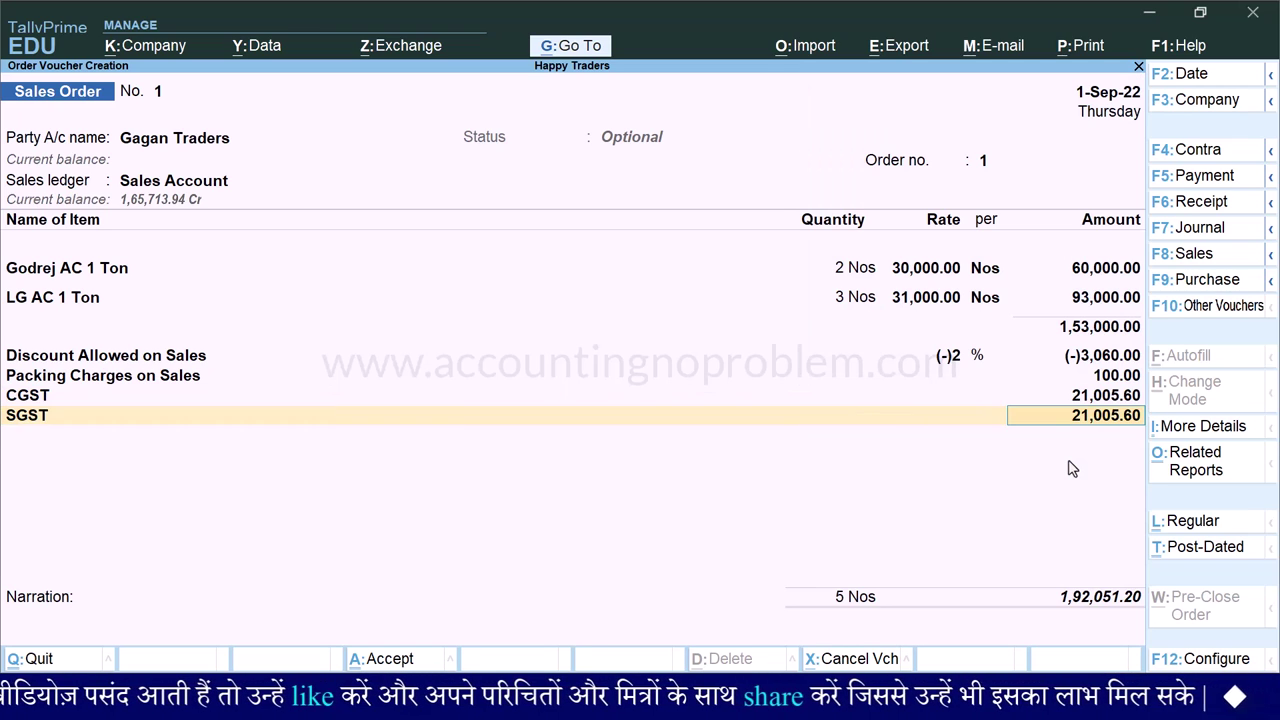
key(Return)
key(Return)
key(Return)
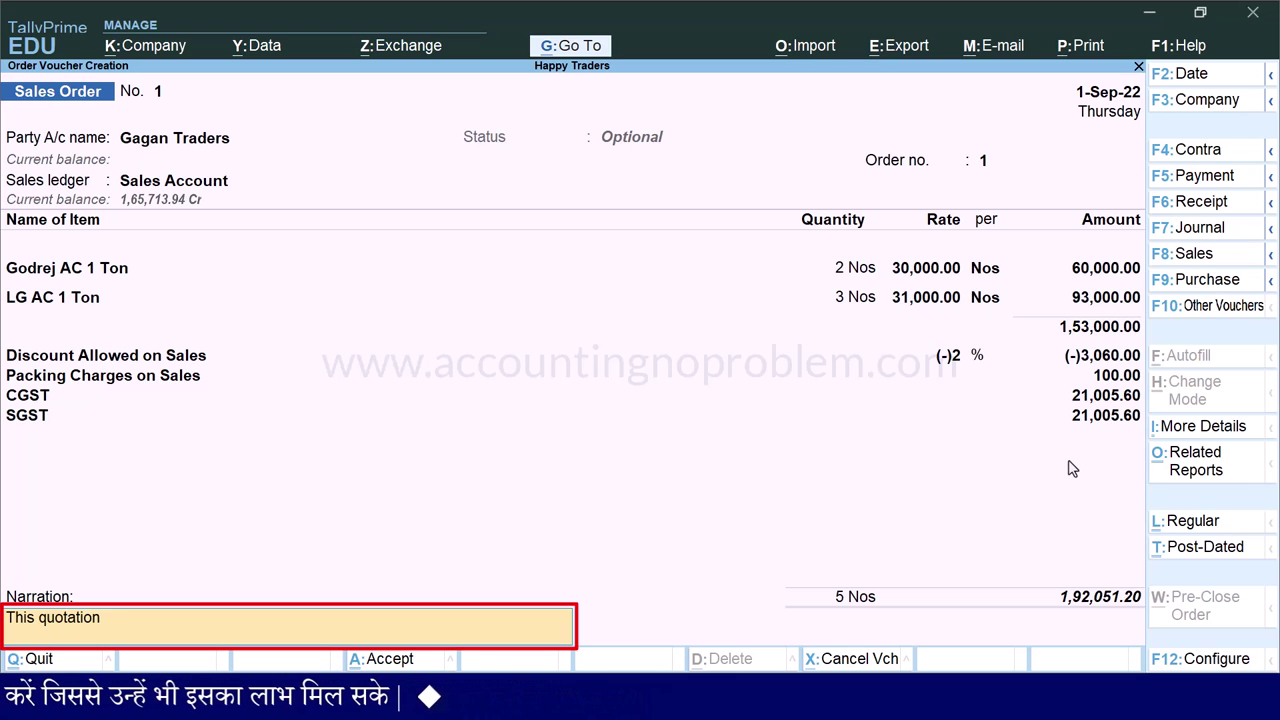
- Enter the narration 'Valid only for 35 days from the date of quotation' and save the order
text(alid only for 35 days from the date of quotation issue.)
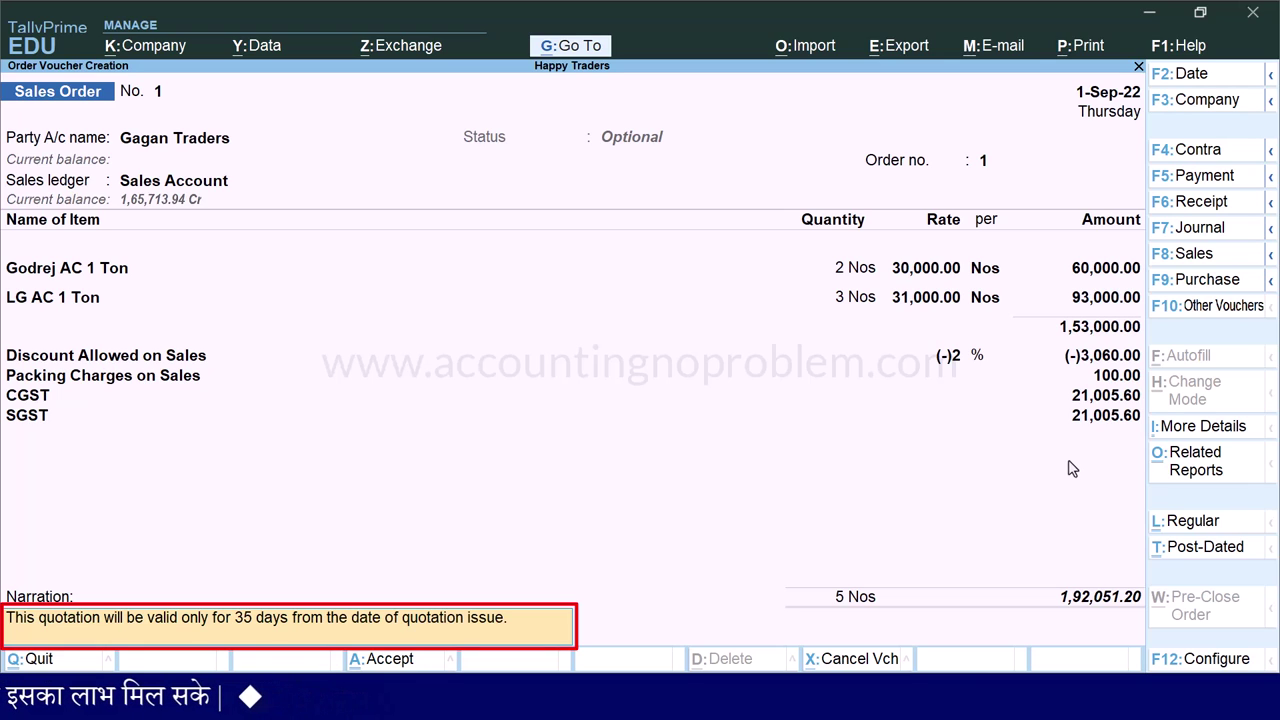
key(Return)
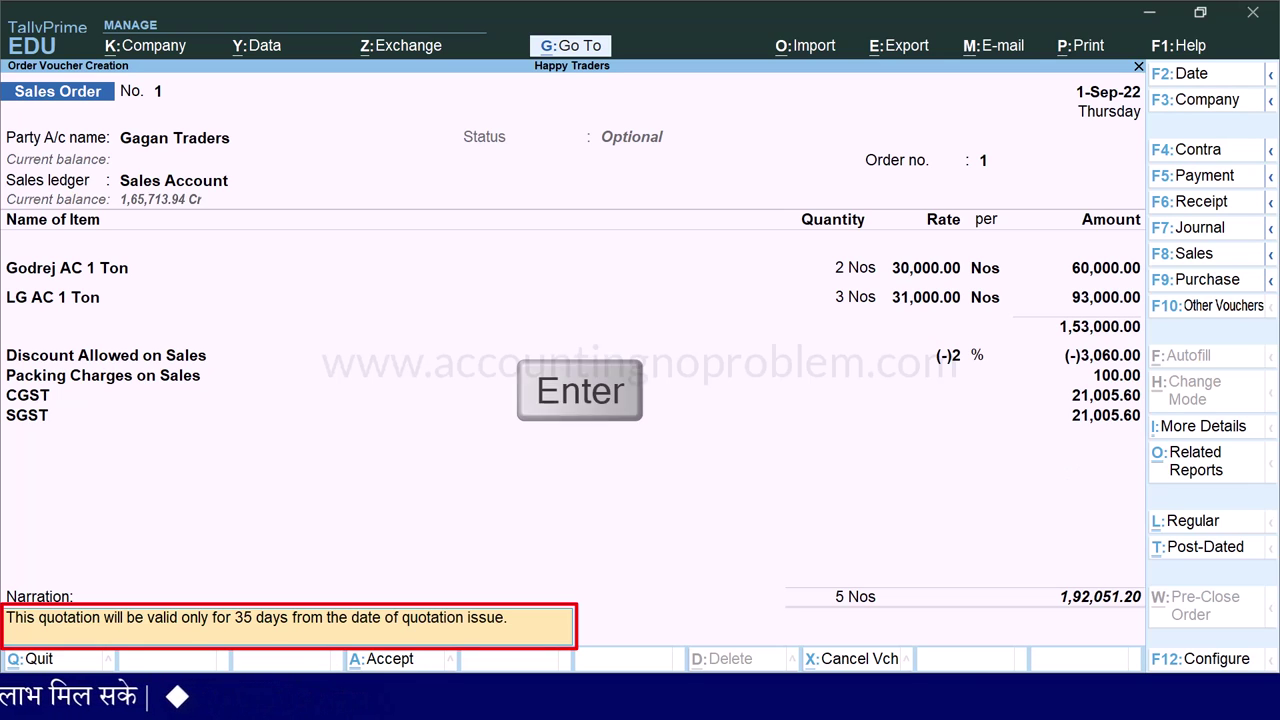
key(Return)
key(Return)
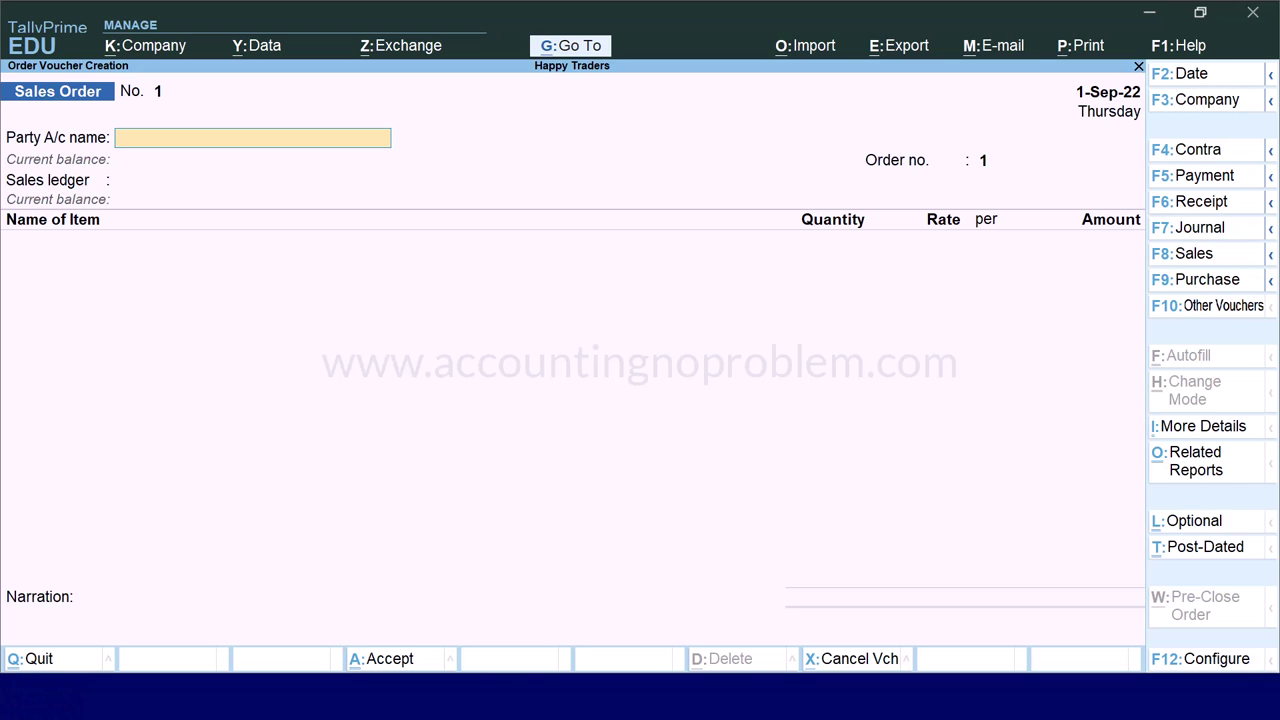
- Recall the saved Gagan Traders order and preview it zoomed in as Quotation No. 1
key(Page_Up)
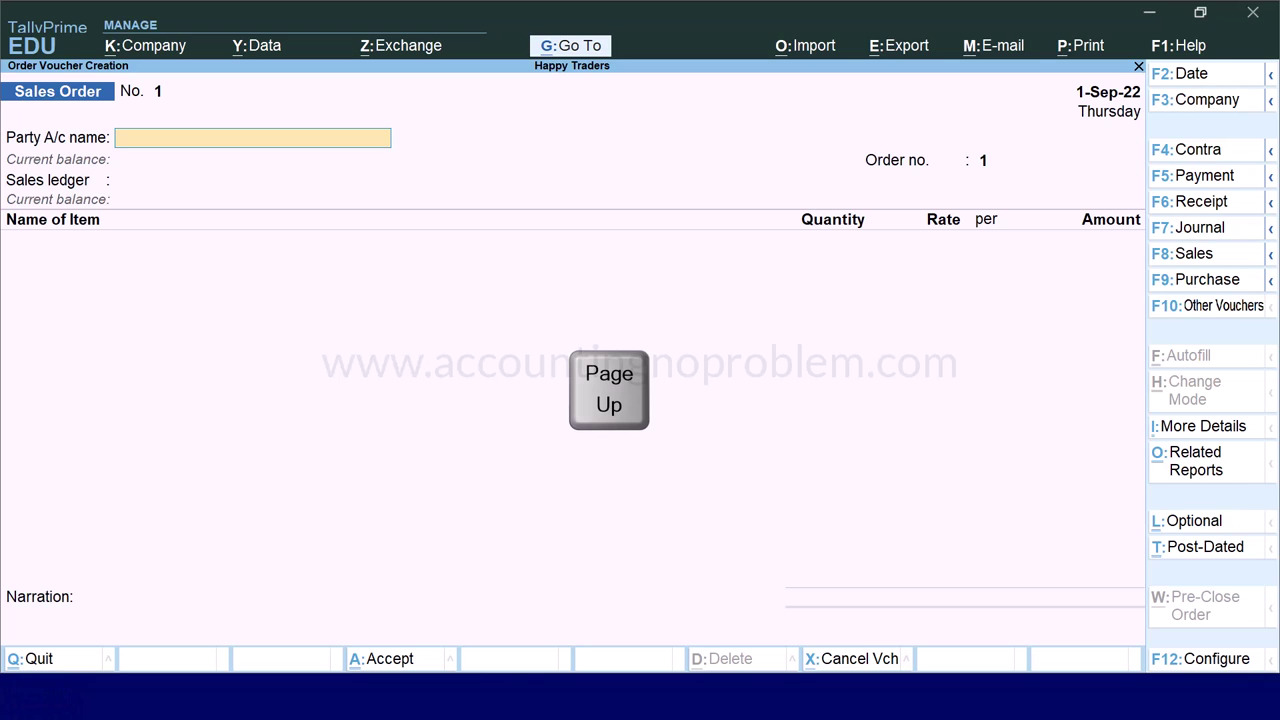
key(ctrl+p)
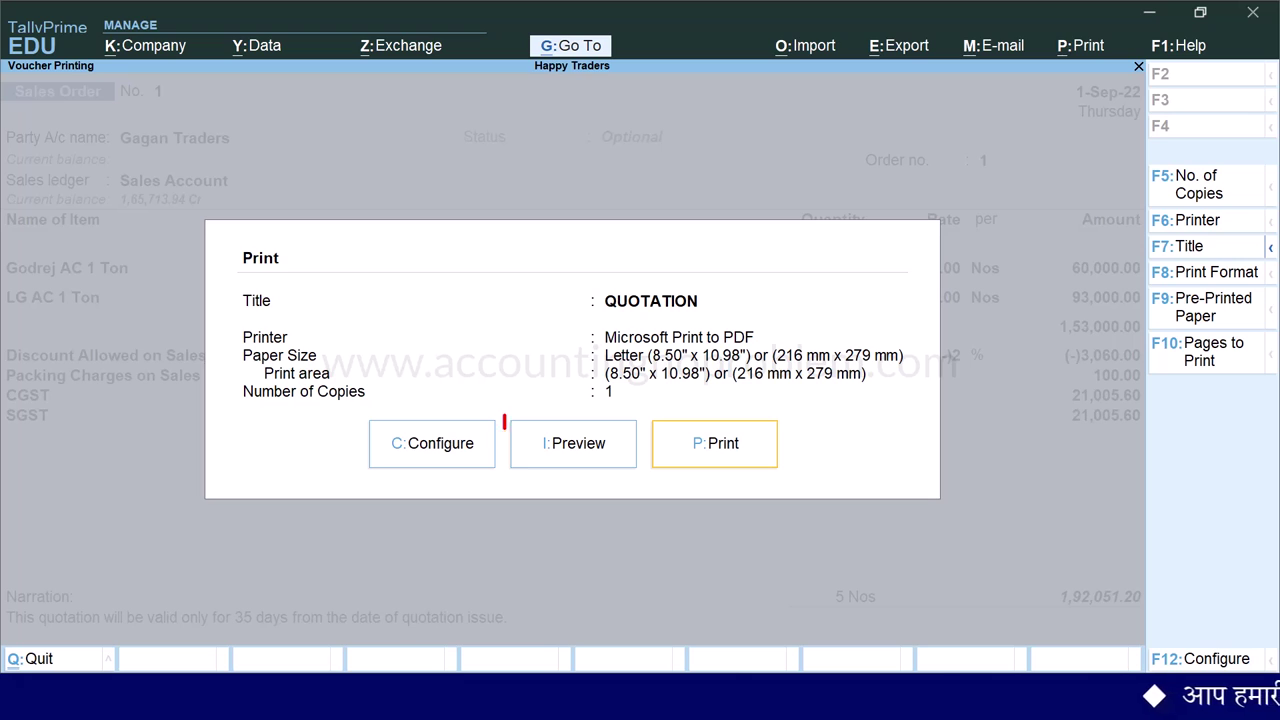
key(i)
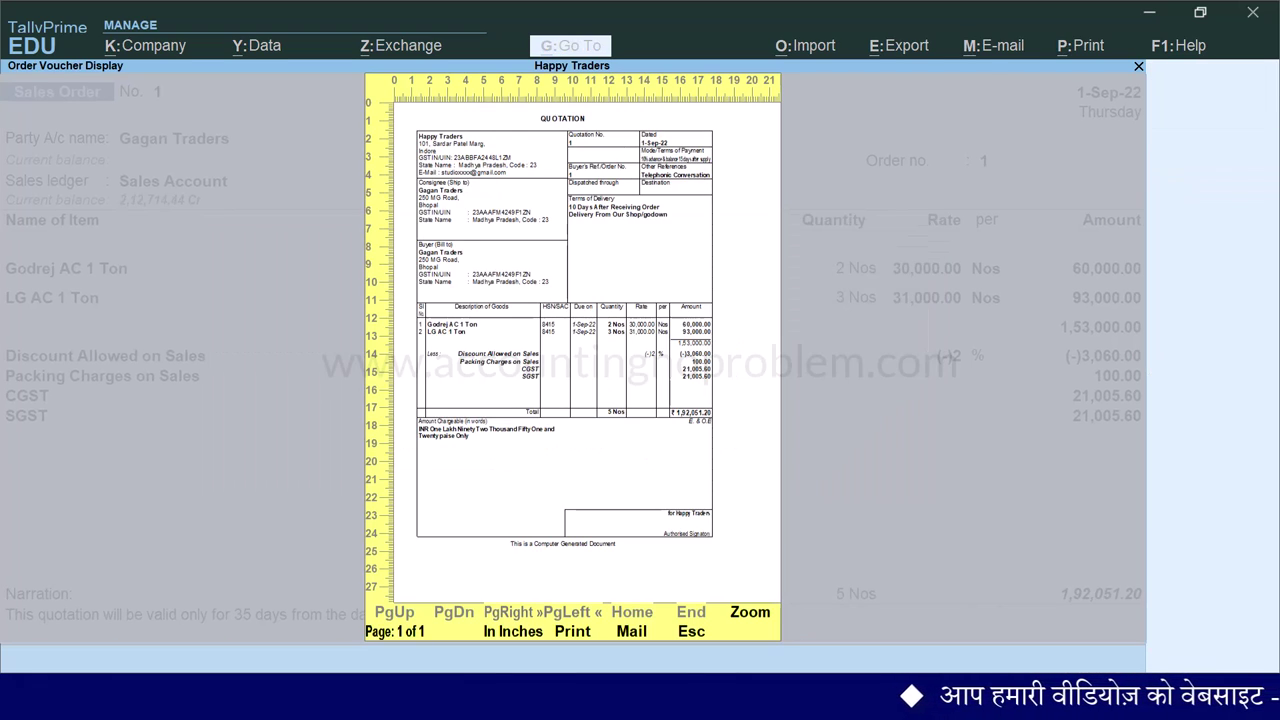
key(alt+z)
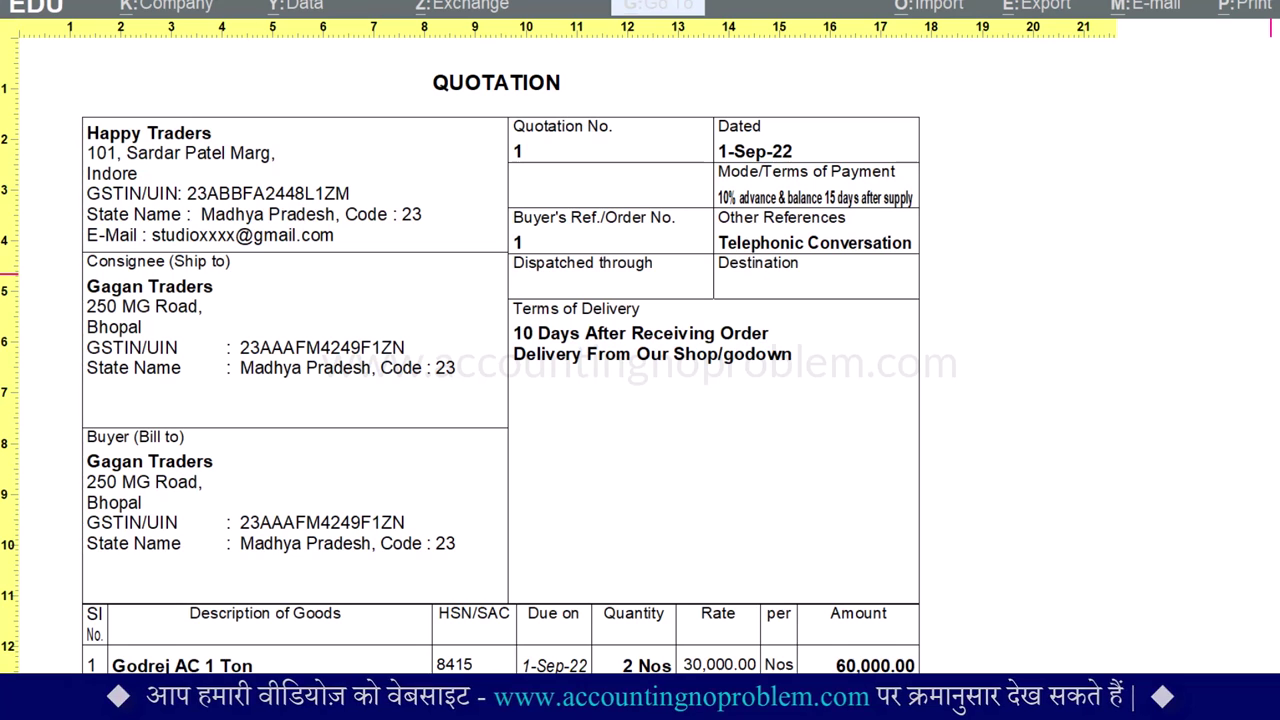
scroll(500, 357, down, 10)
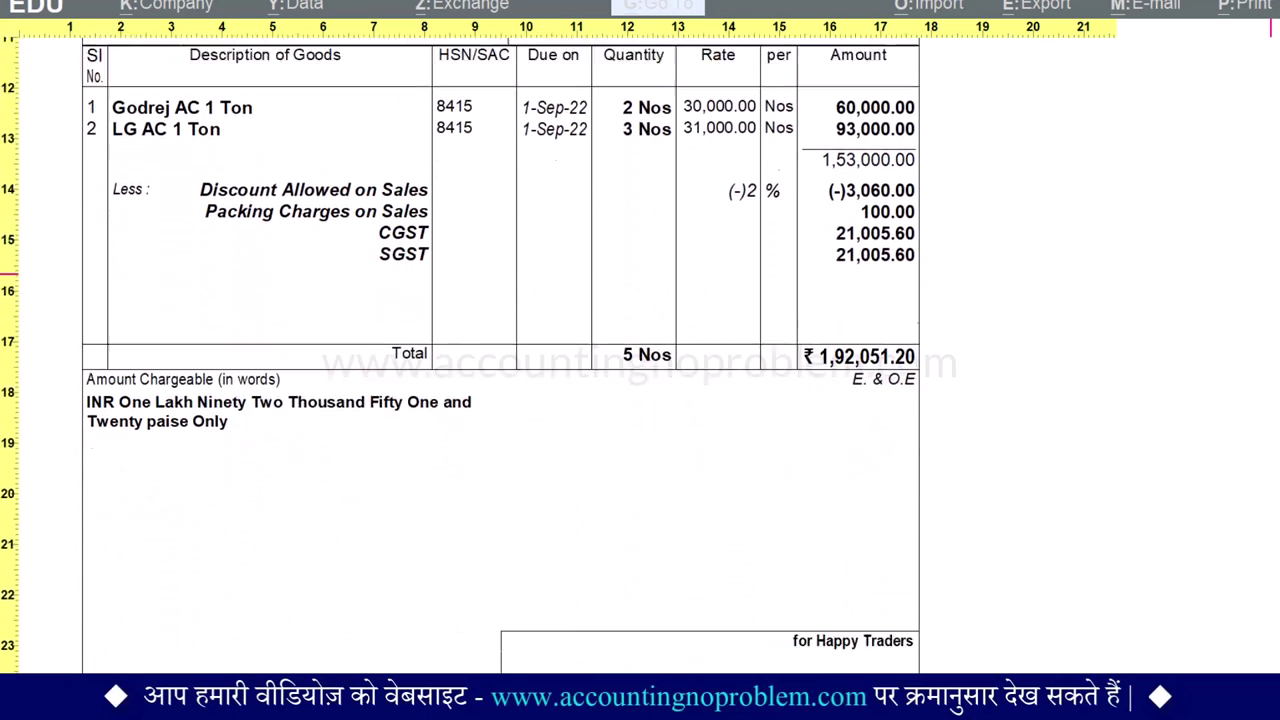
scroll(500, 357, down, 2)
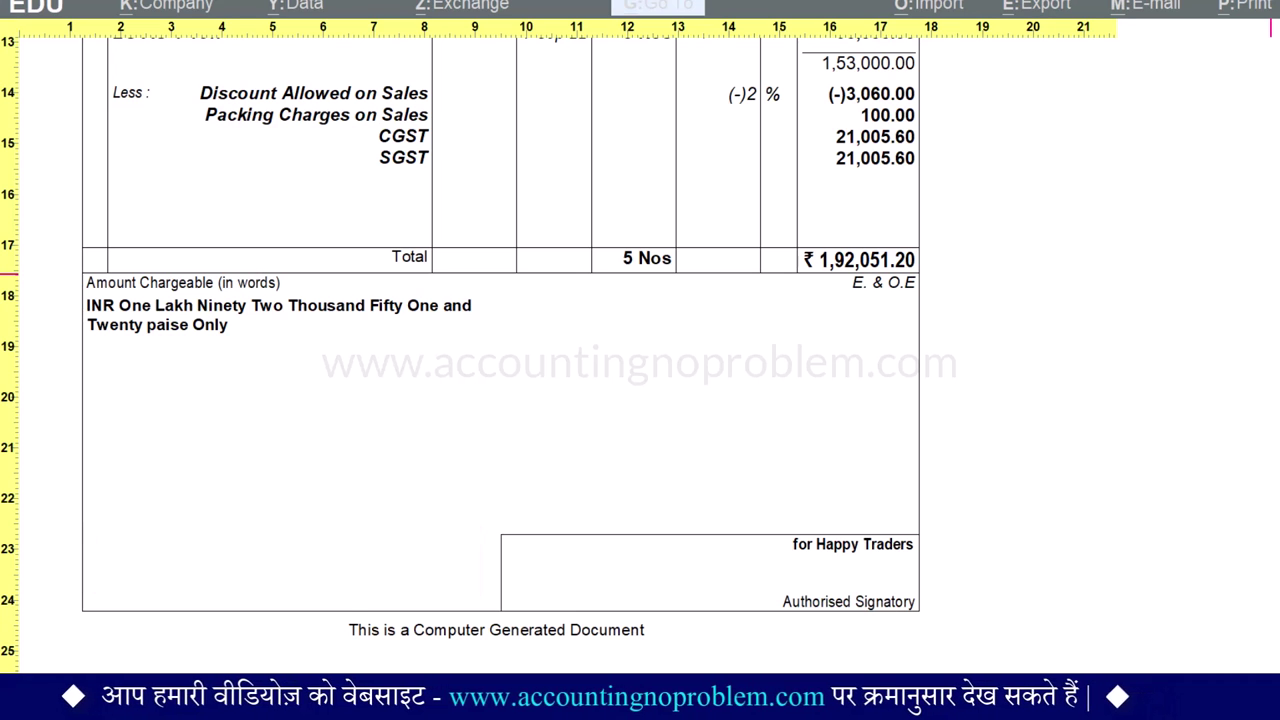
scroll(500, 357, up, 6)
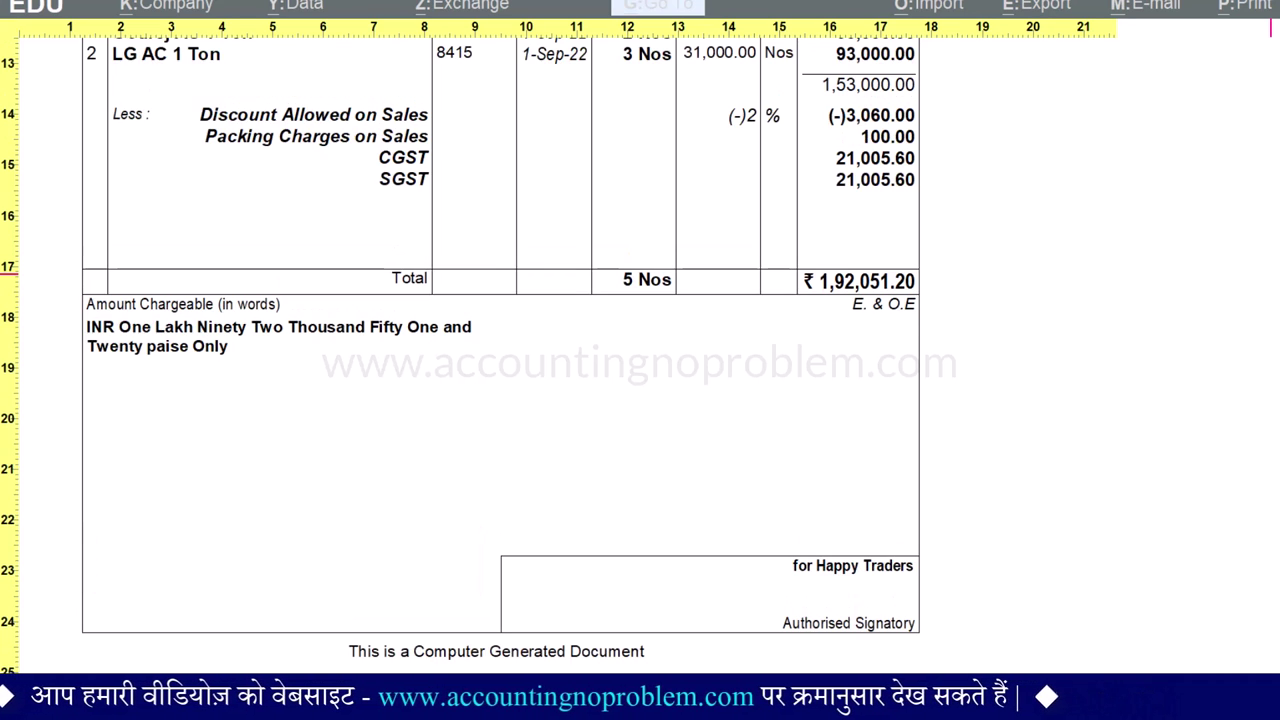
scroll(500, 357, up, 6)
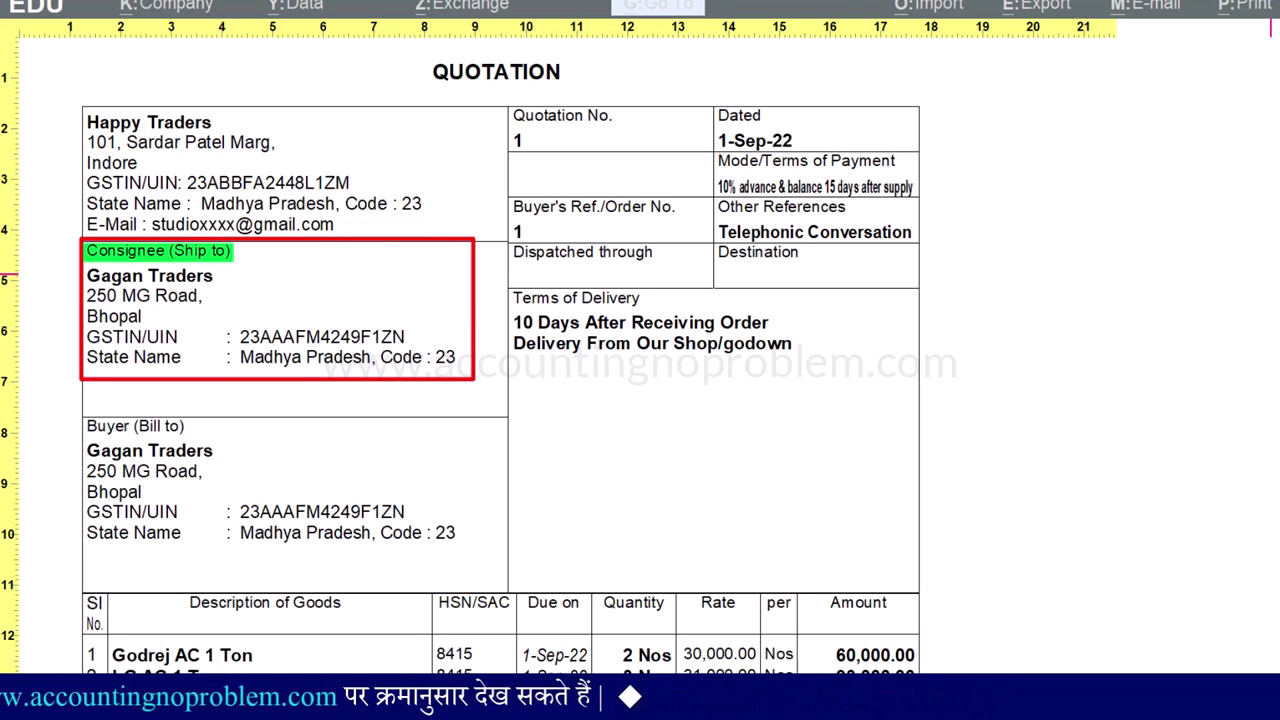
scroll(500, 357, down, 1)
scroll(500, 357, down, 6)
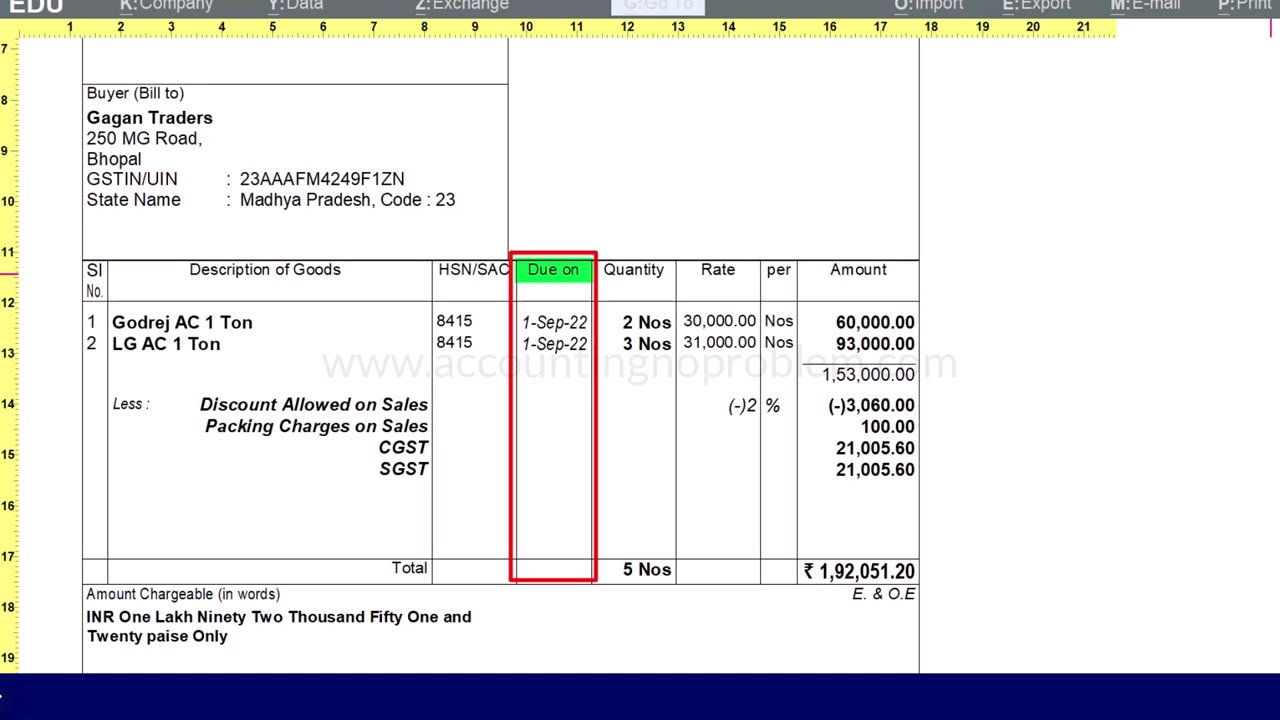
key(Escape)
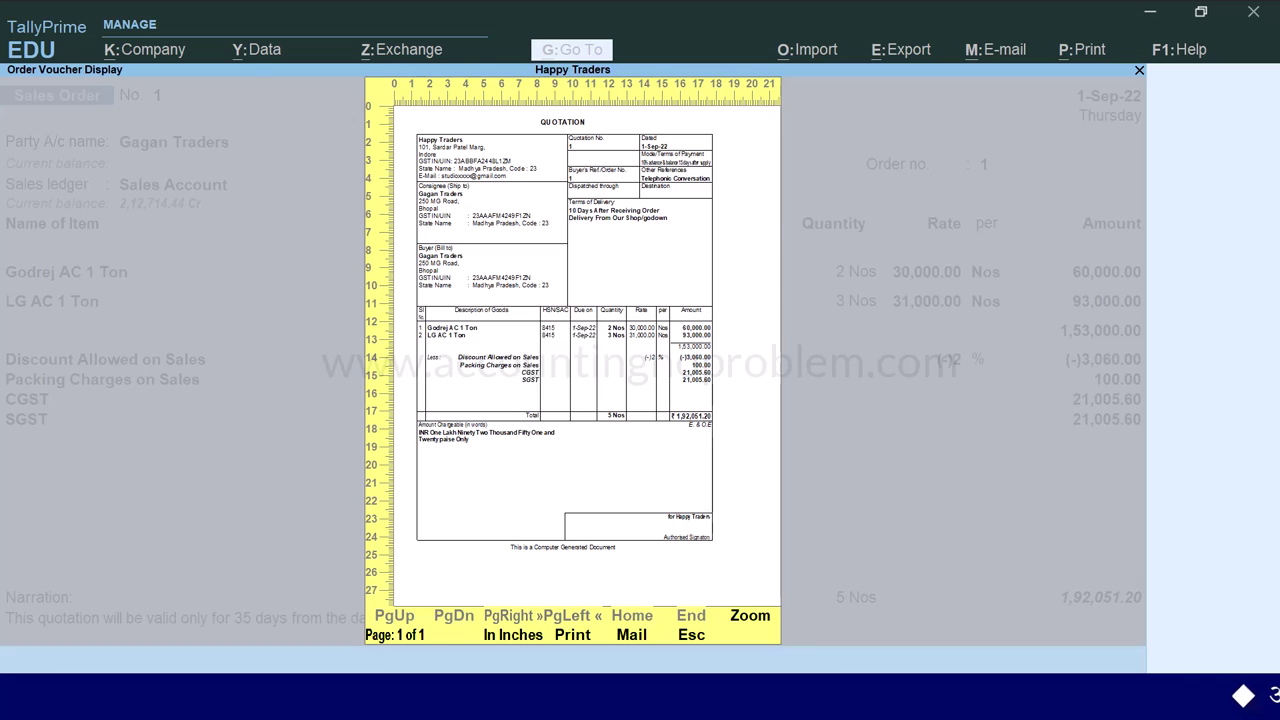
- Open the quotation's print Configure settings and expand them with Show More
key(c)
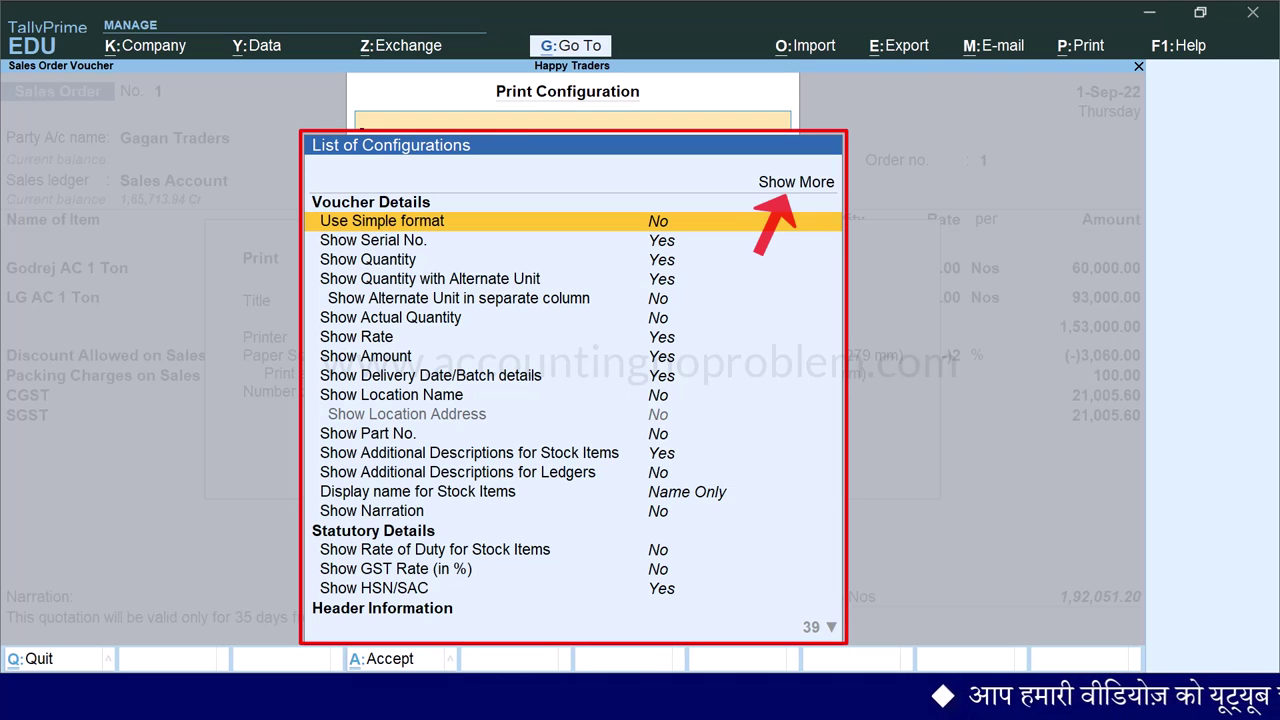
key(Up)
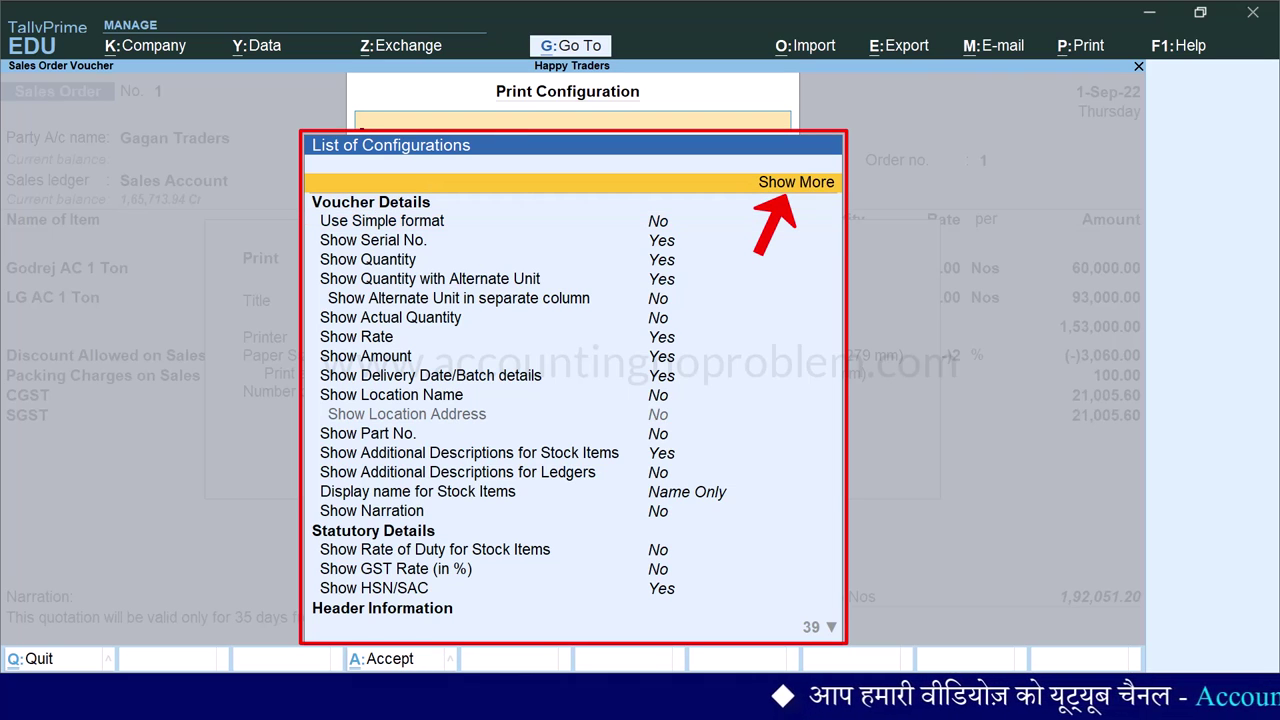
key(Return)
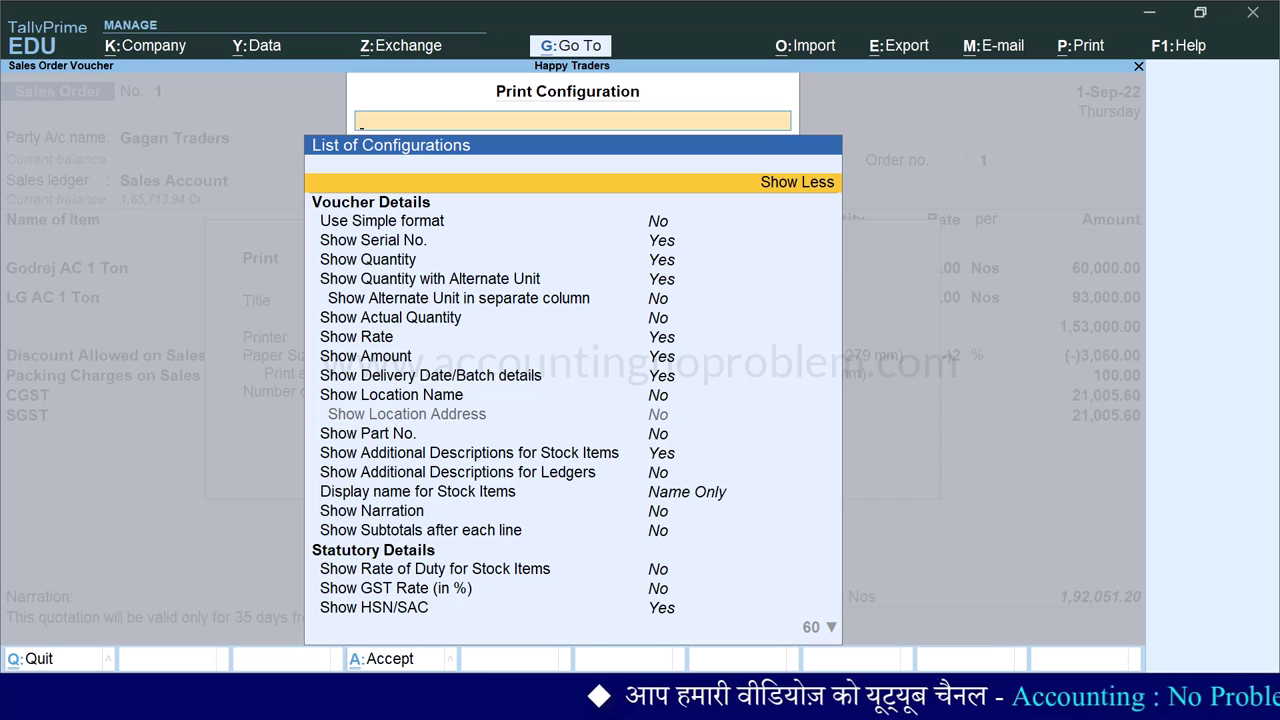